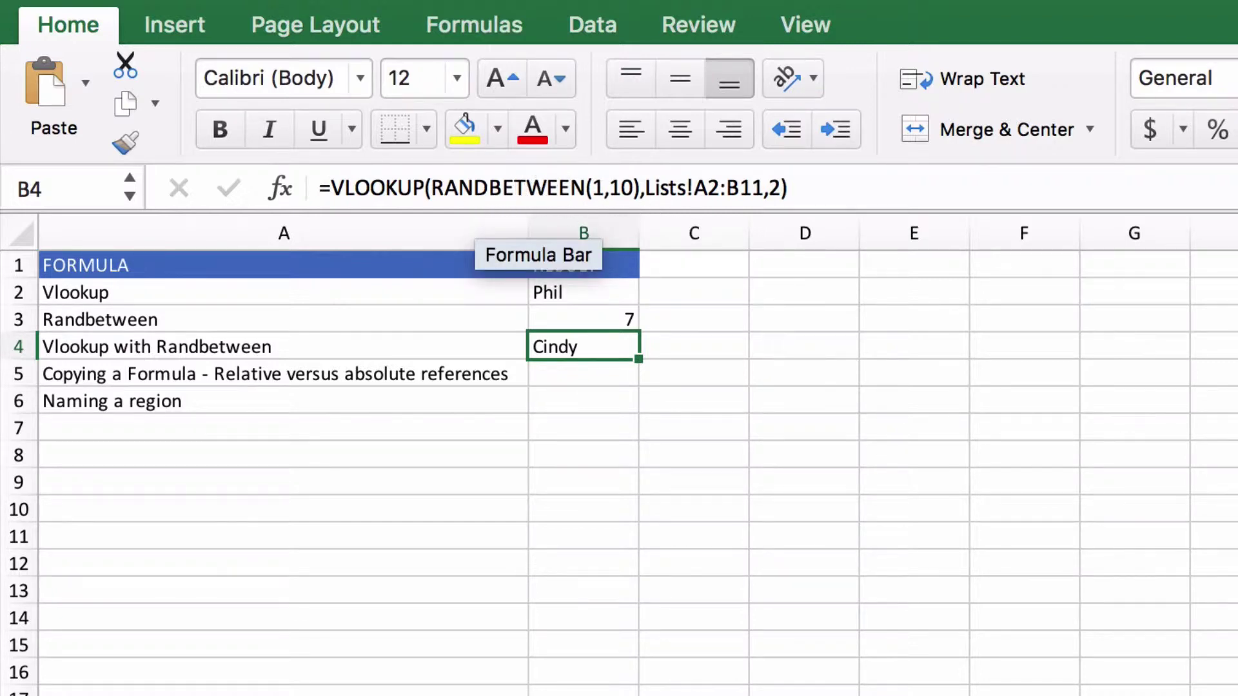
Glance at the Lists sheet, then copy B4's VLOOKUP with RANDBETWEEN formula.
{"action": "key", "text": "ctrl+Page_Down"}
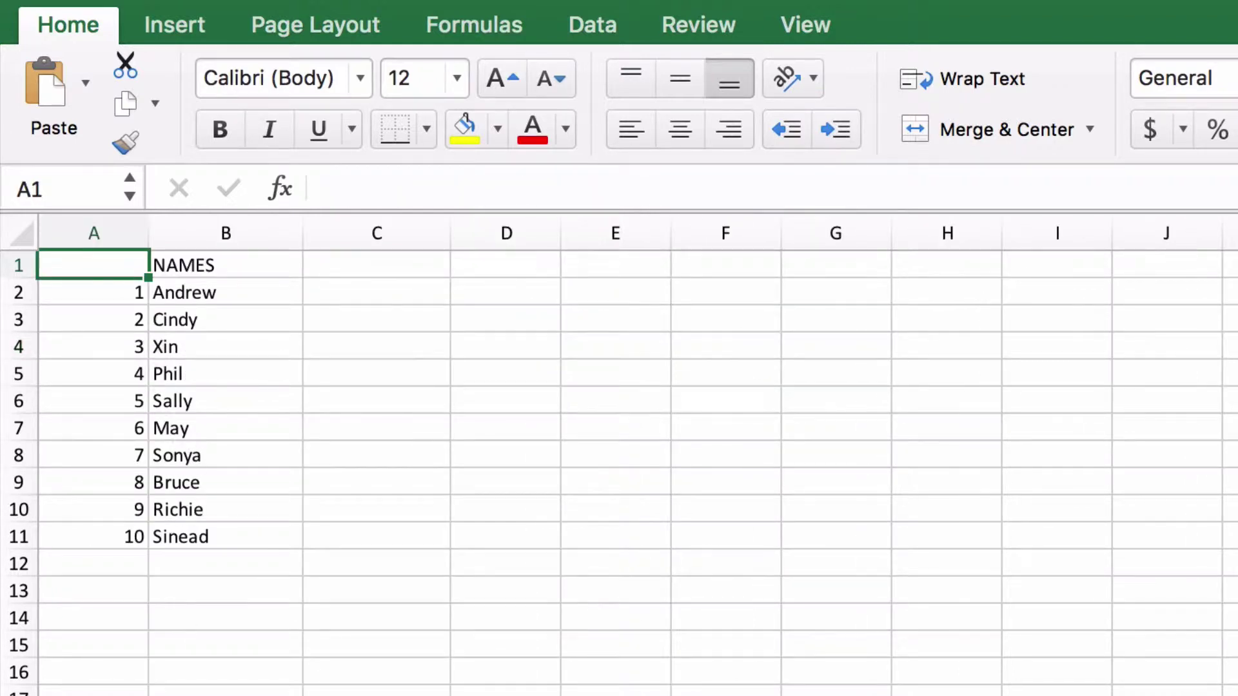
{"action": "key", "text": "ctrl+Page_Up"}
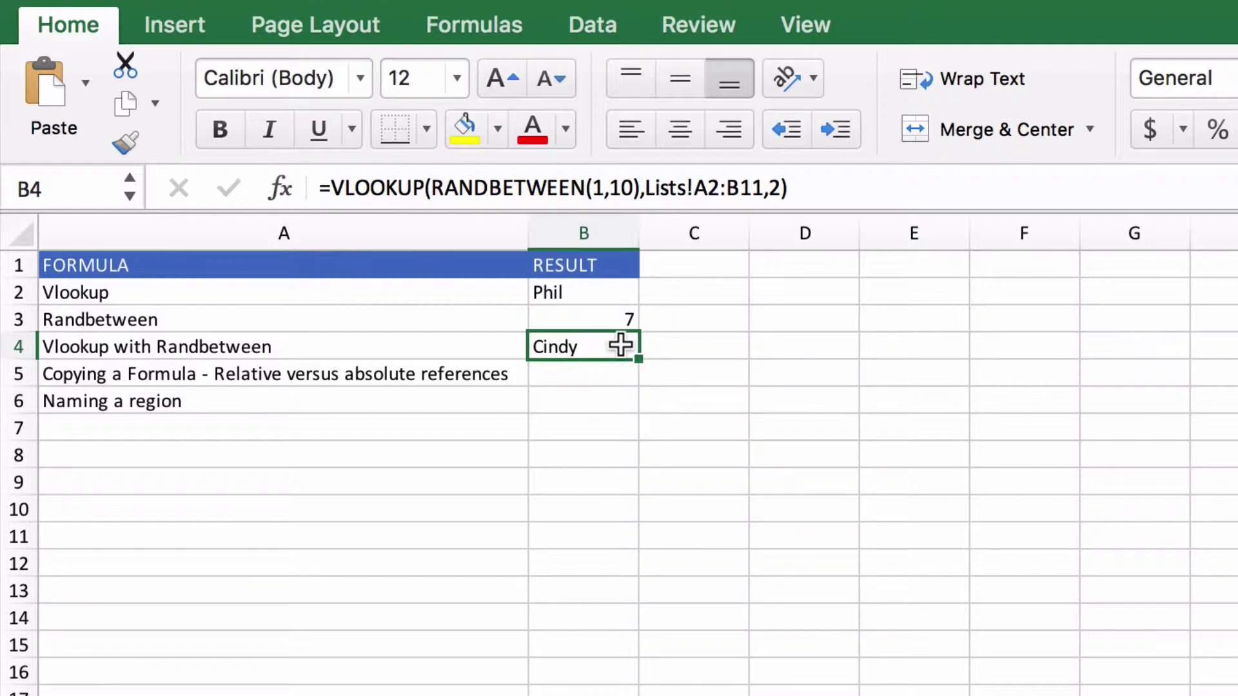
{"action": "left_click", "coordinate": [692, 351]}
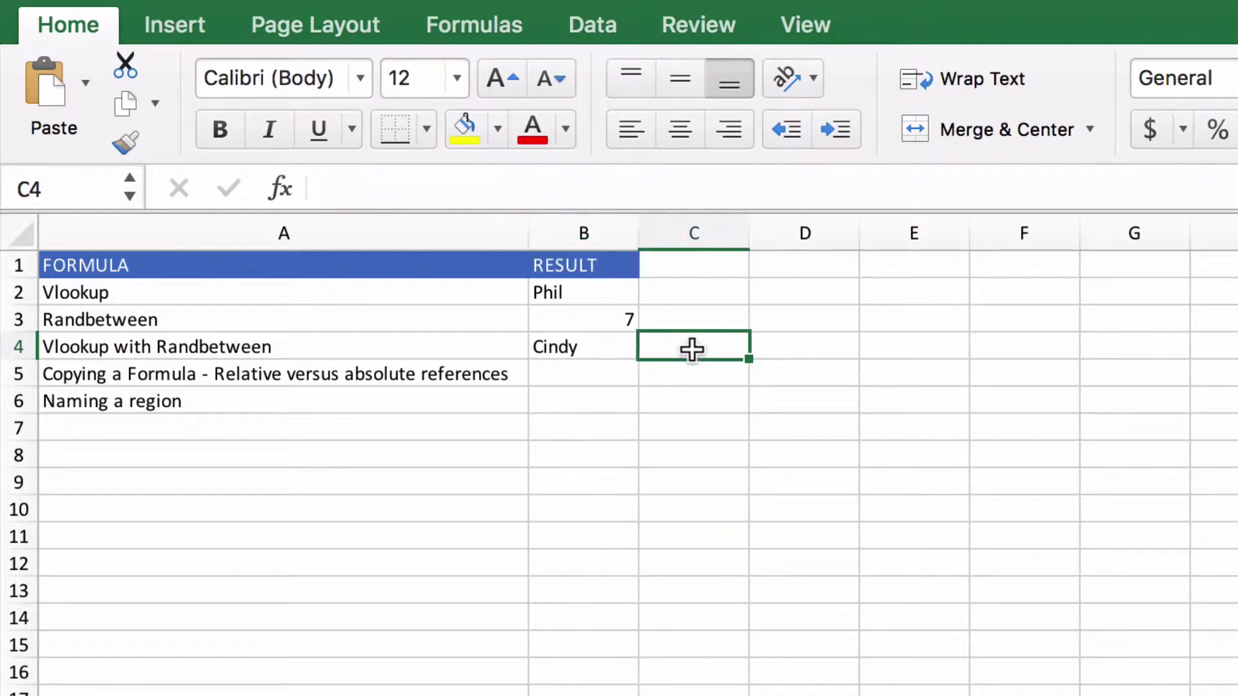
{"action": "left_click", "coordinate": [590, 350]}
{"action": "right_click", "coordinate": [591, 350]}
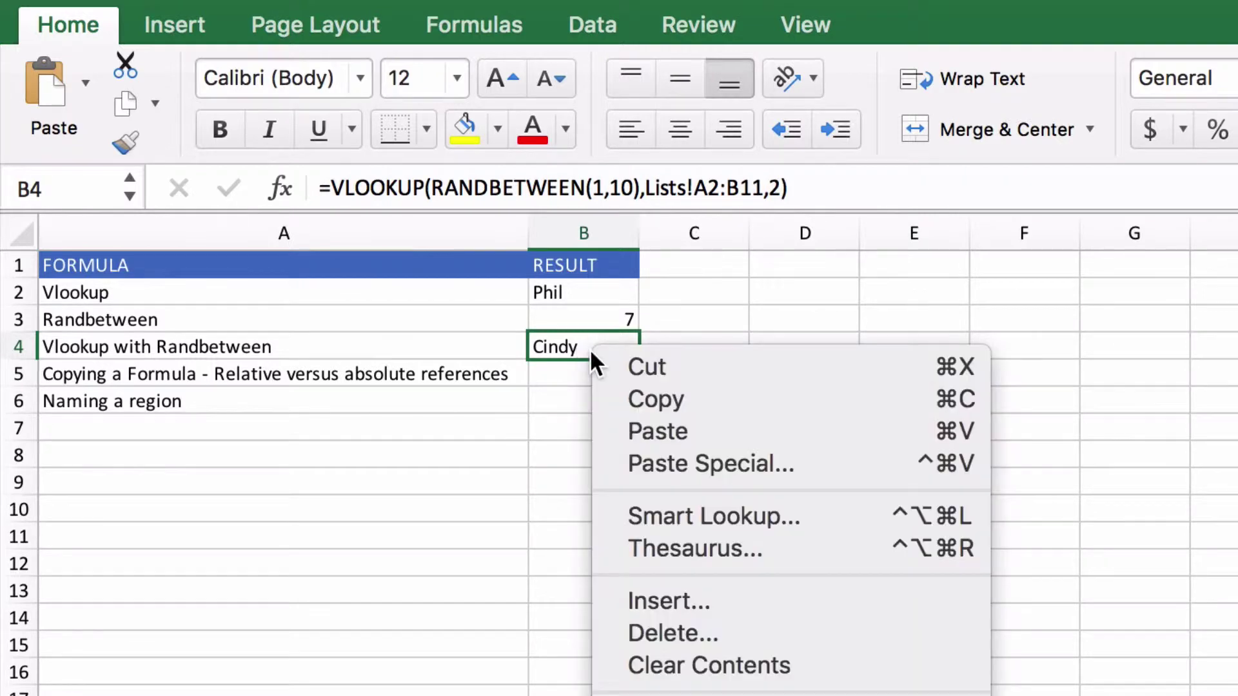
{"action": "left_click", "coordinate": [640, 397]}
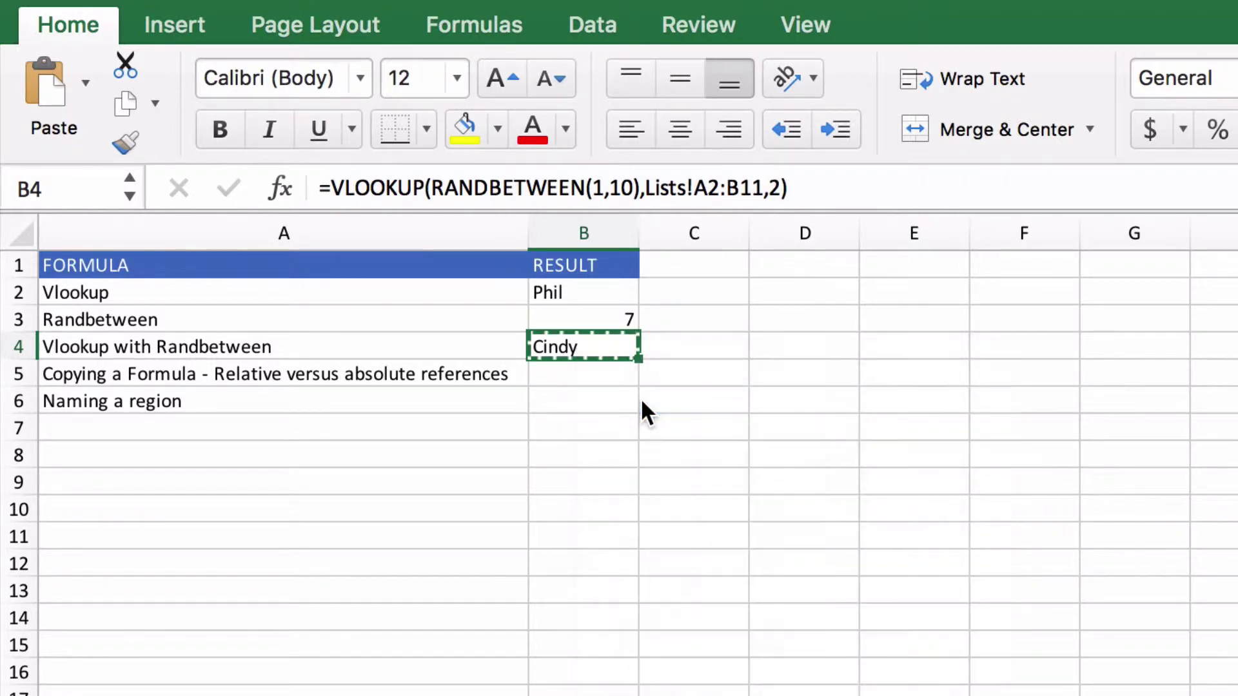
Paste the B4 formula into cells B5 through B14.
{"action": "left_click", "coordinate": [597, 664]}
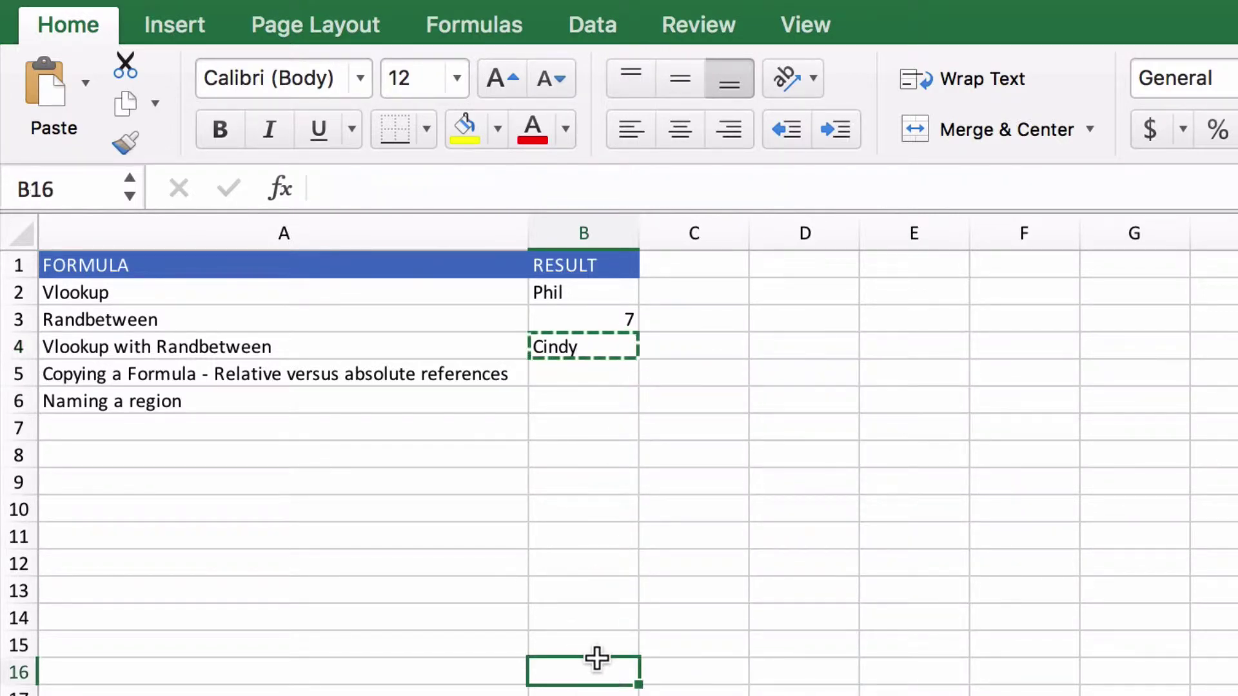
{"action": "left_click", "coordinate": [590, 407]}
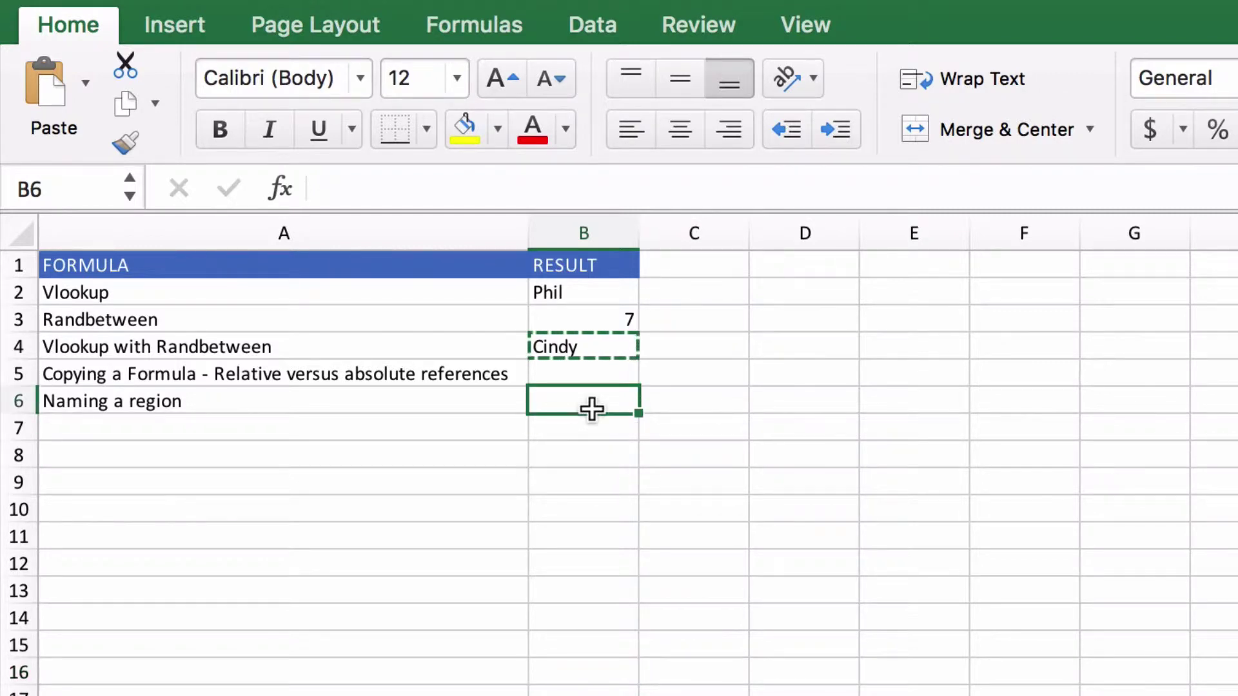
{"action": "key", "text": "super+v"}
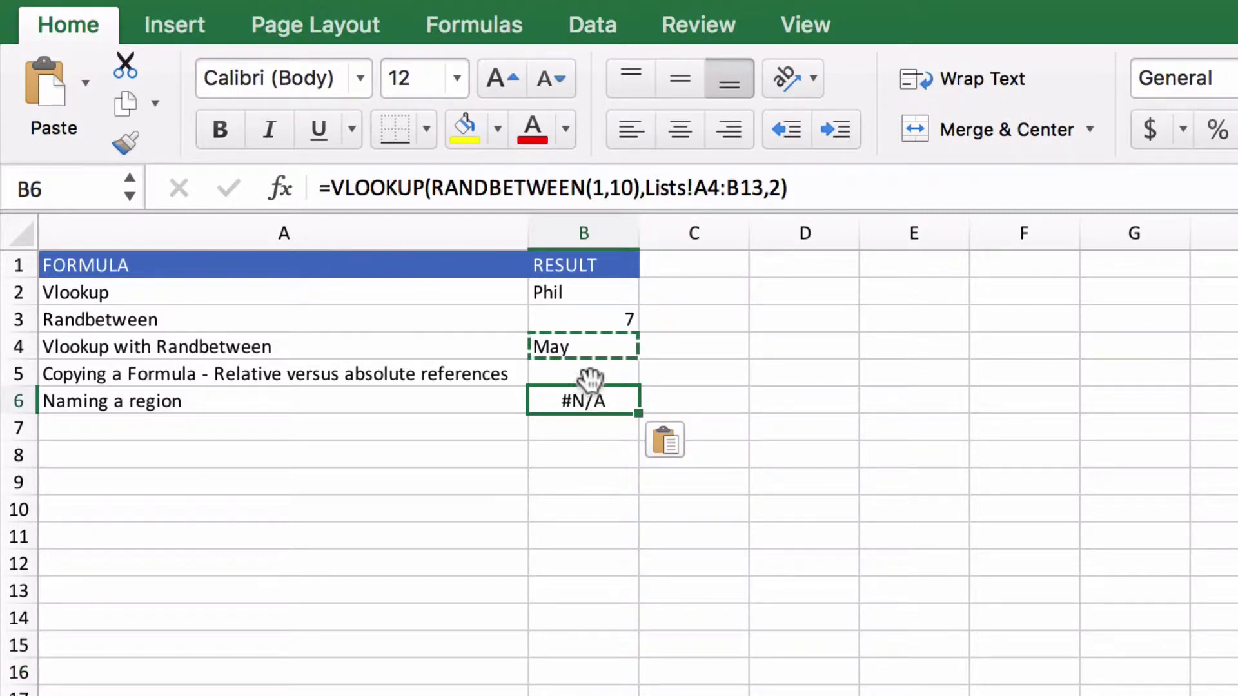
{"action": "left_click", "coordinate": [588, 374]}
{"action": "key", "text": "super+v"}
{"action": "left_click", "coordinate": [588, 434]}
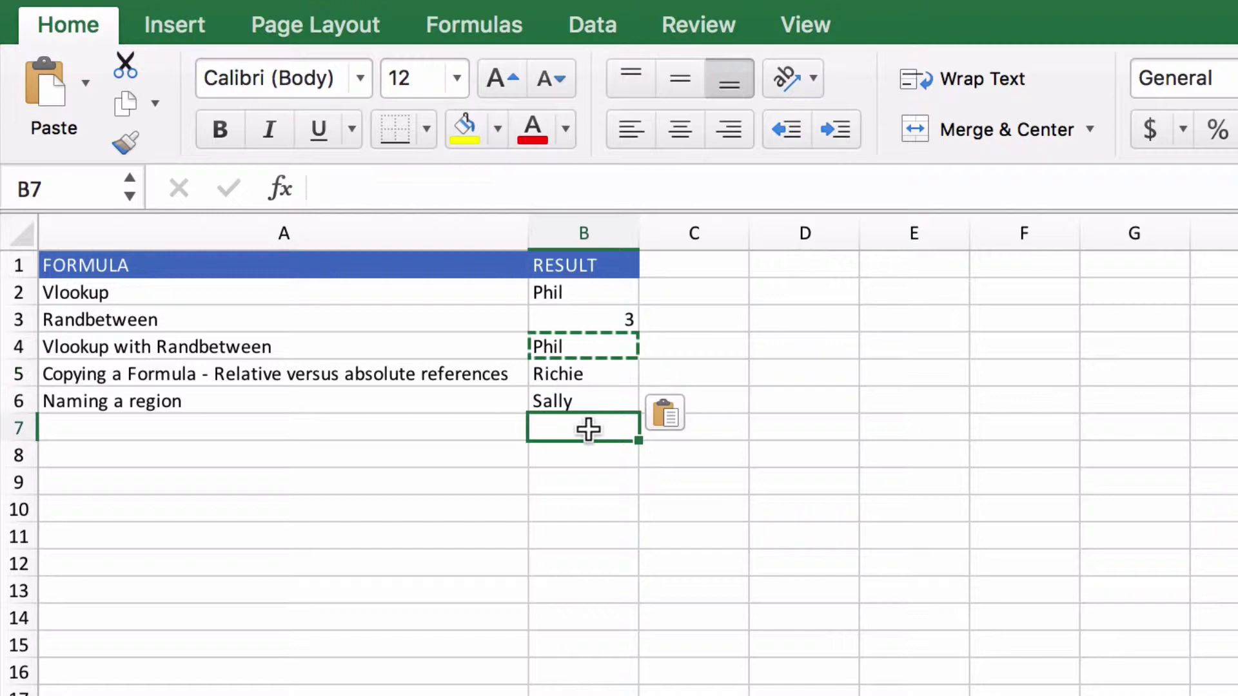
{"action": "key", "text": "super+v"}
{"action": "left_click", "coordinate": [587, 457]}
{"action": "key", "text": "super+v"}
{"action": "left_click", "coordinate": [585, 486]}
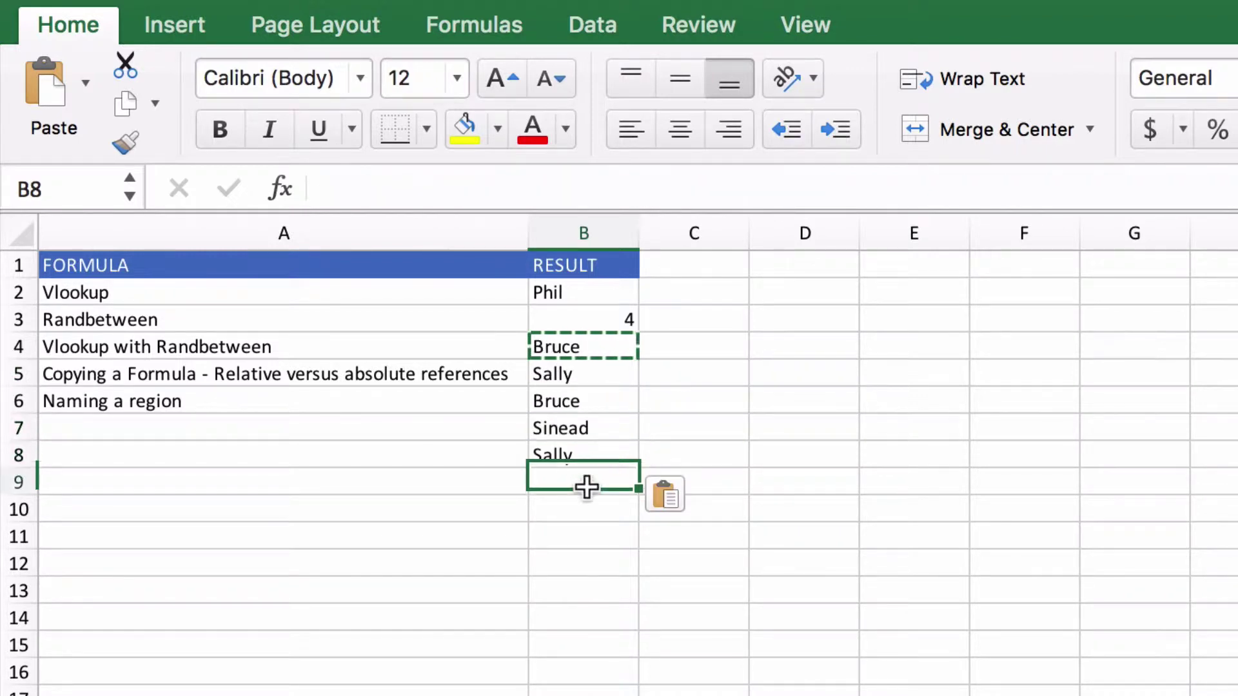
{"action": "key", "text": "super+v"}
{"action": "left_click", "coordinate": [588, 514]}
{"action": "key", "text": "super+v"}
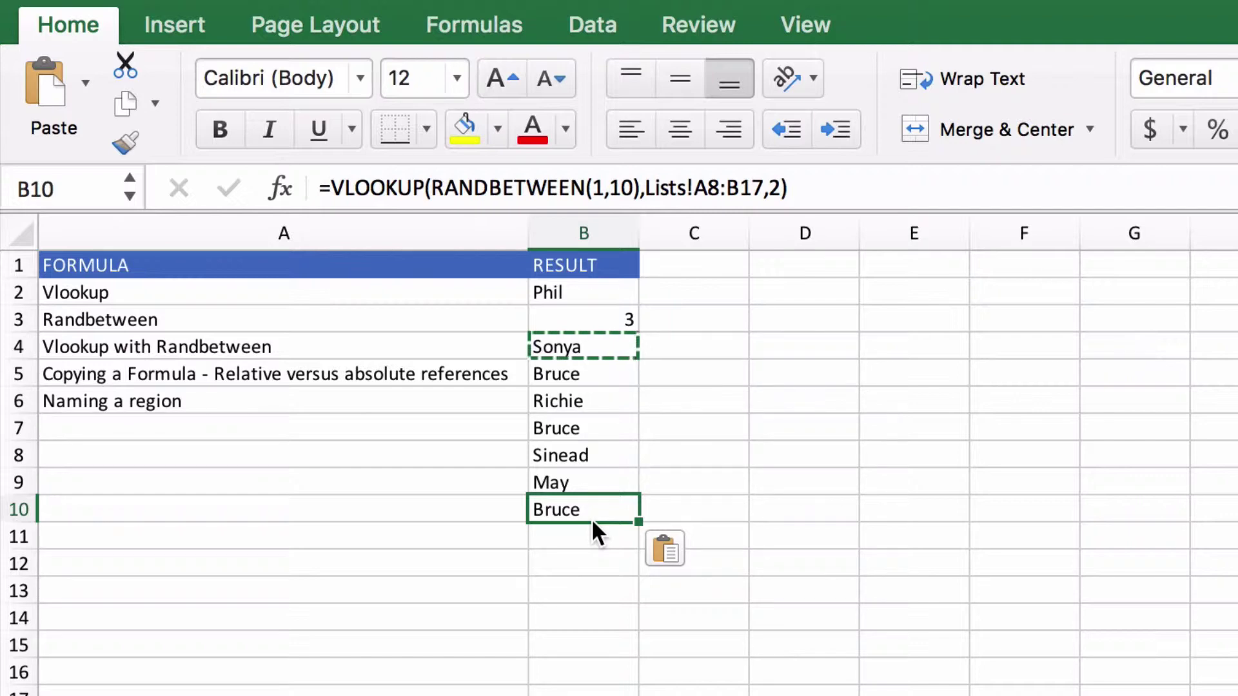
{"action": "left_click", "coordinate": [591, 537]}
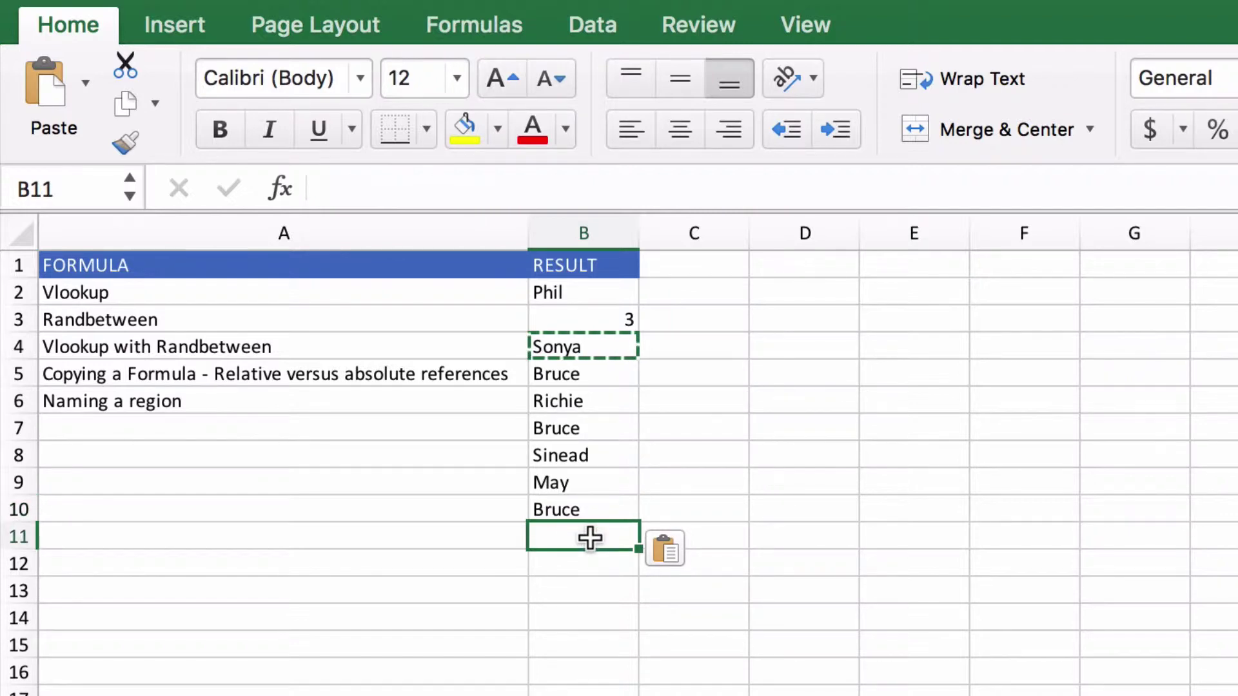
{"action": "key", "text": "super+v"}
{"action": "left_click", "coordinate": [589, 568]}
{"action": "key", "text": "super+v"}
{"action": "left_click", "coordinate": [592, 591]}
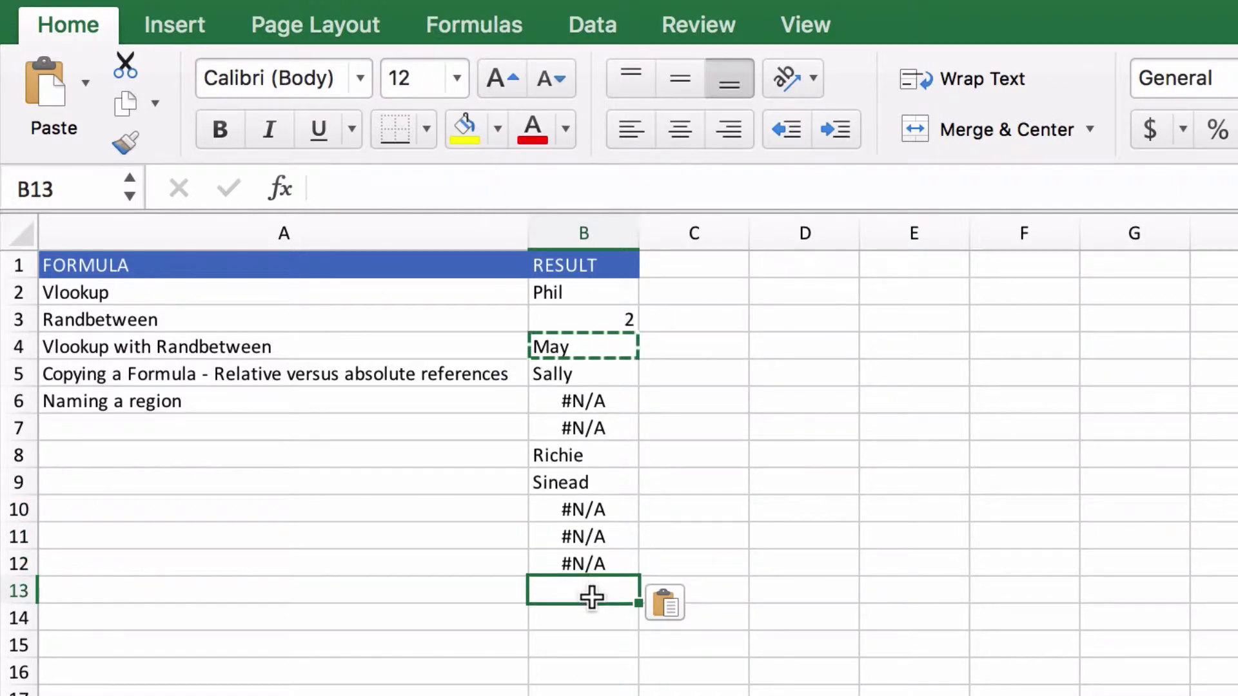
{"action": "key", "text": "super+v"}
{"action": "left_click", "coordinate": [593, 618]}
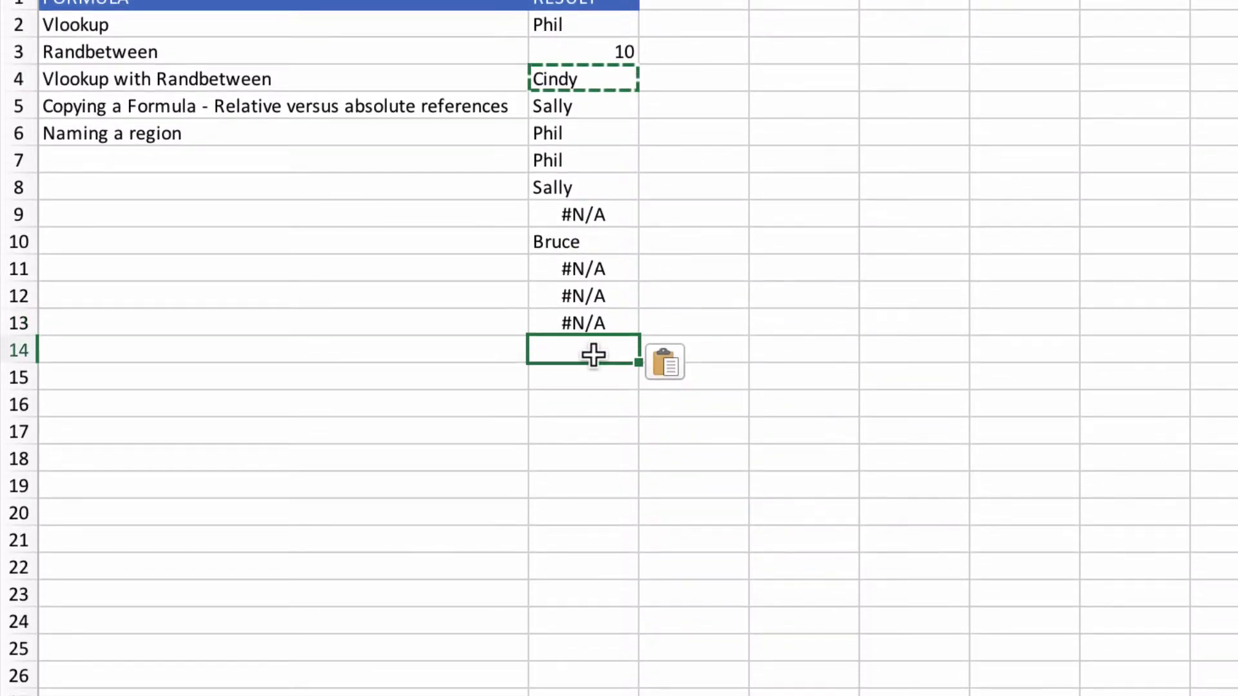
{"action": "key", "text": "super+v"}
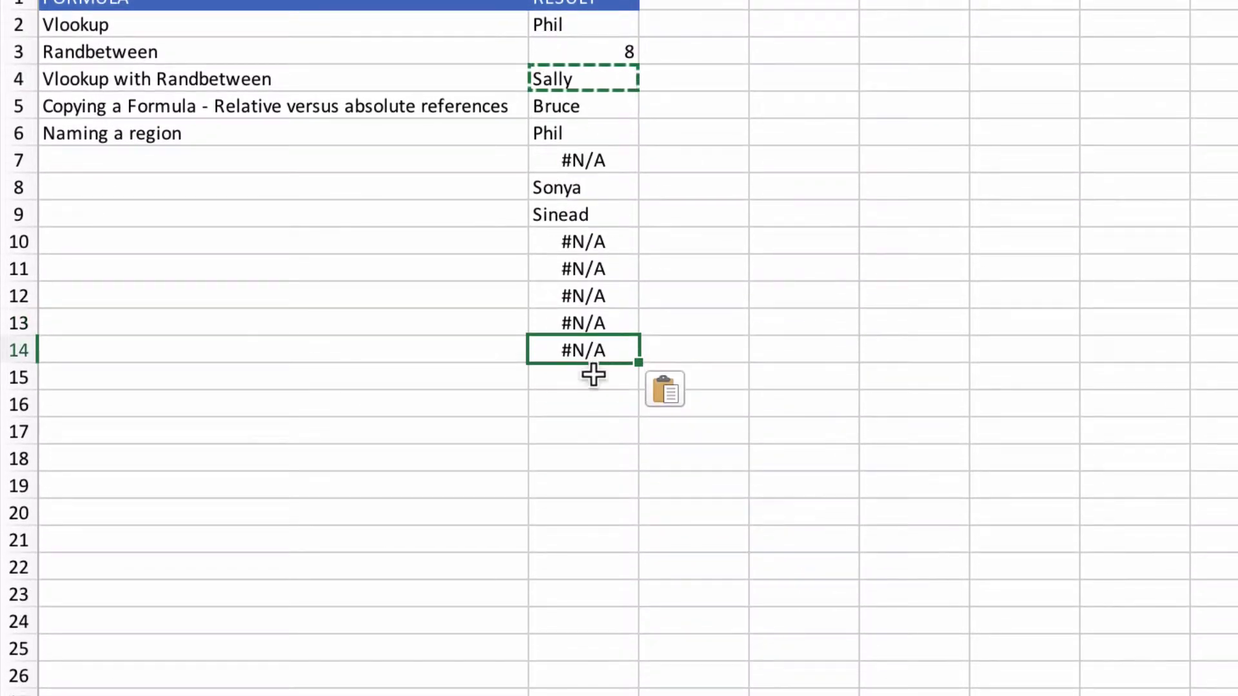
Paste the B4 formula into B15, B16, B17, B19, B22 and B26.
{"action": "left_click", "coordinate": [591, 380]}
{"action": "key", "text": "super+v"}
{"action": "left_click", "coordinate": [593, 405]}
{"action": "key", "text": "super+v"}
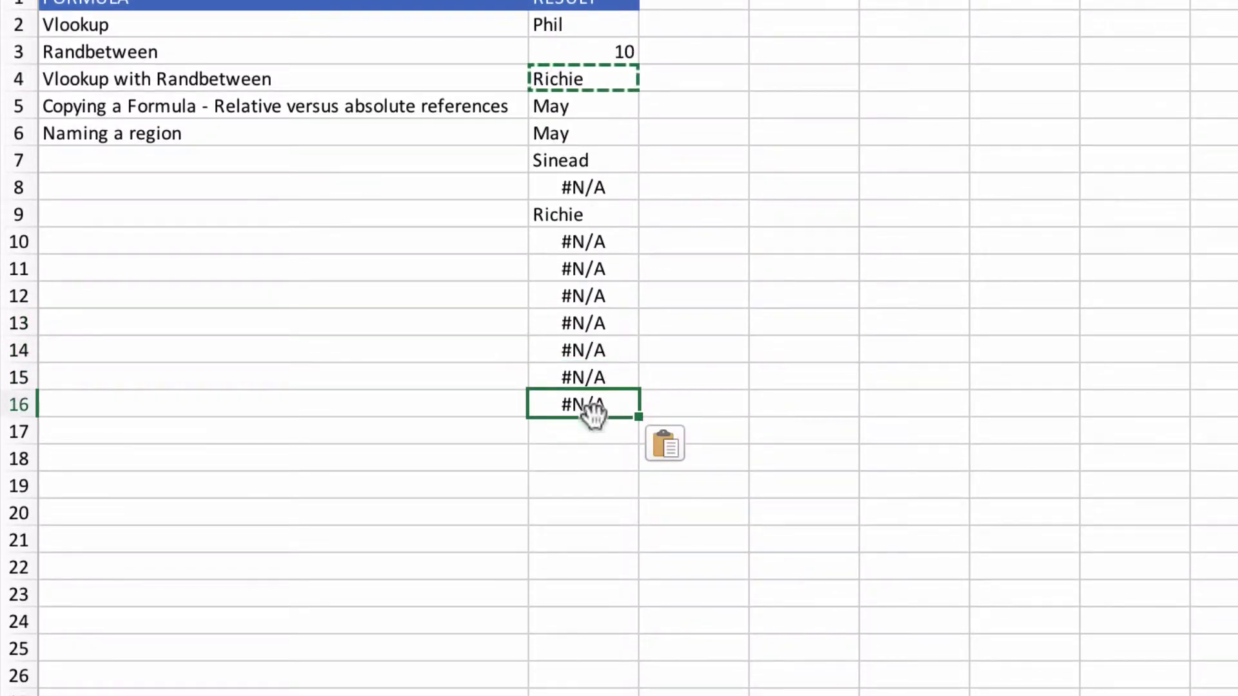
{"action": "left_click", "coordinate": [589, 432]}
{"action": "key", "text": "super+v"}
{"action": "left_click", "coordinate": [601, 478]}
{"action": "key", "text": "super+v"}
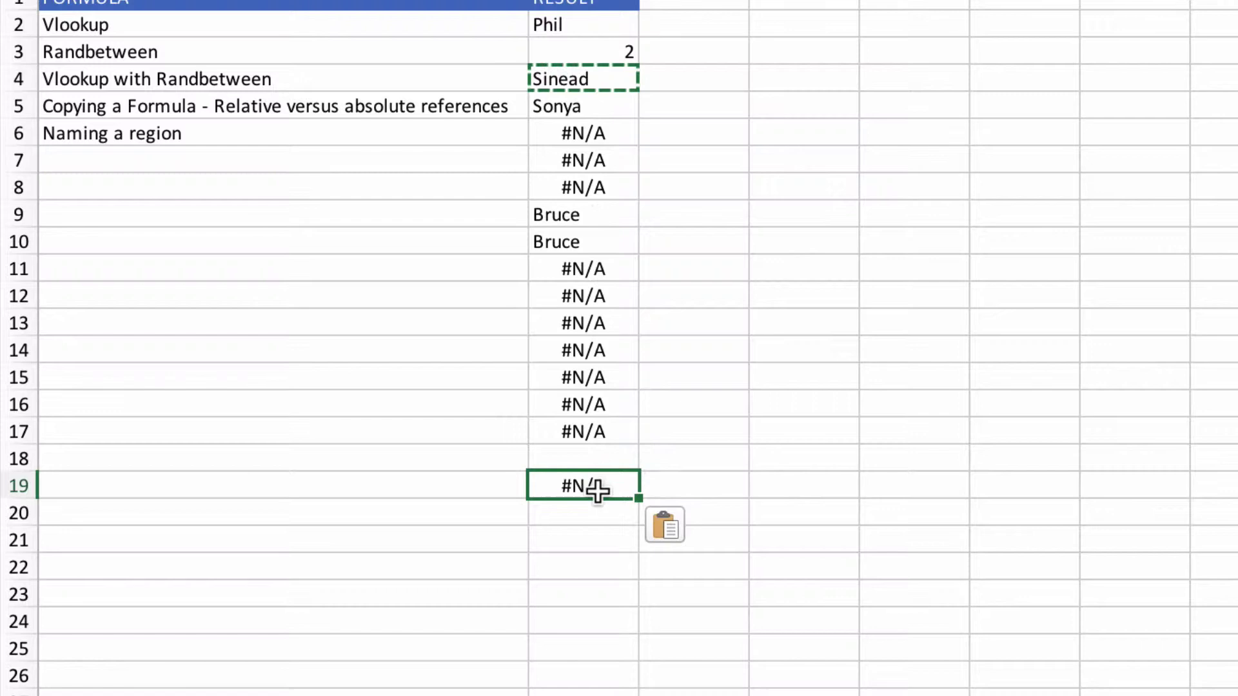
{"action": "left_click", "coordinate": [589, 567]}
{"action": "key", "text": "super+v"}
{"action": "left_click", "coordinate": [593, 671]}
{"action": "key", "text": "super+v"}
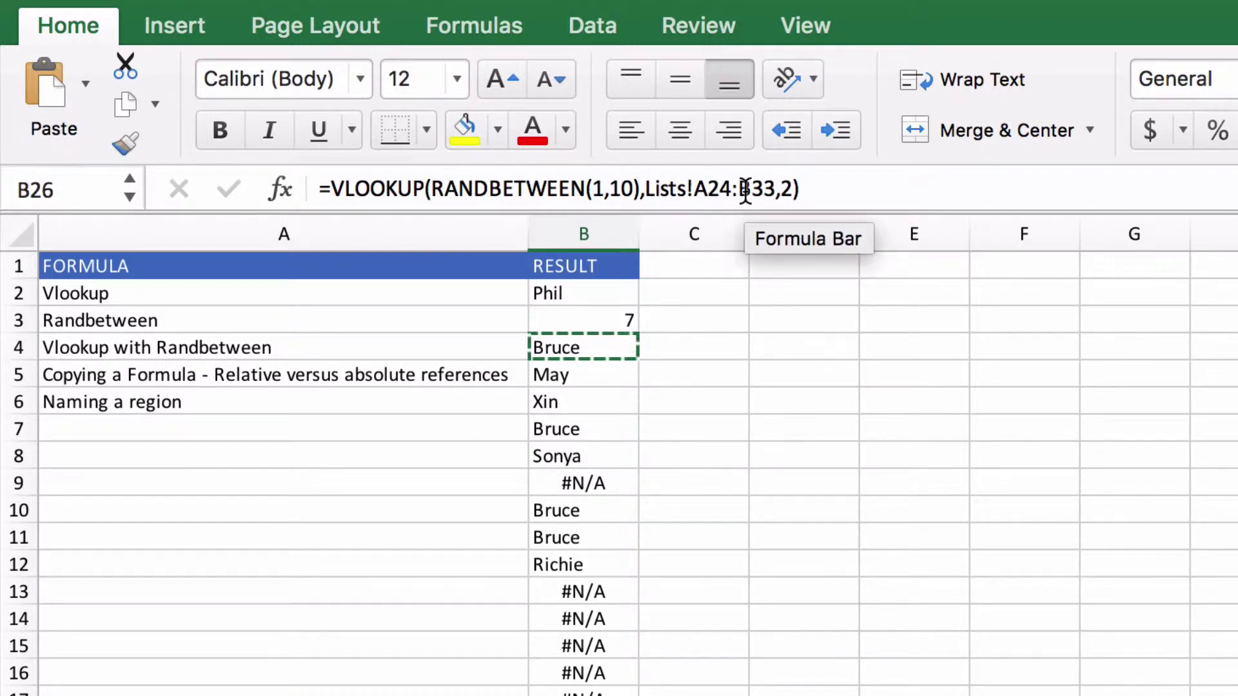
Compare the lookup ranges in B4, B5 and B7, then bring up the Lists sheet.
{"action": "left_click", "coordinate": [597, 374]}
{"action": "left_click", "coordinate": [595, 345]}
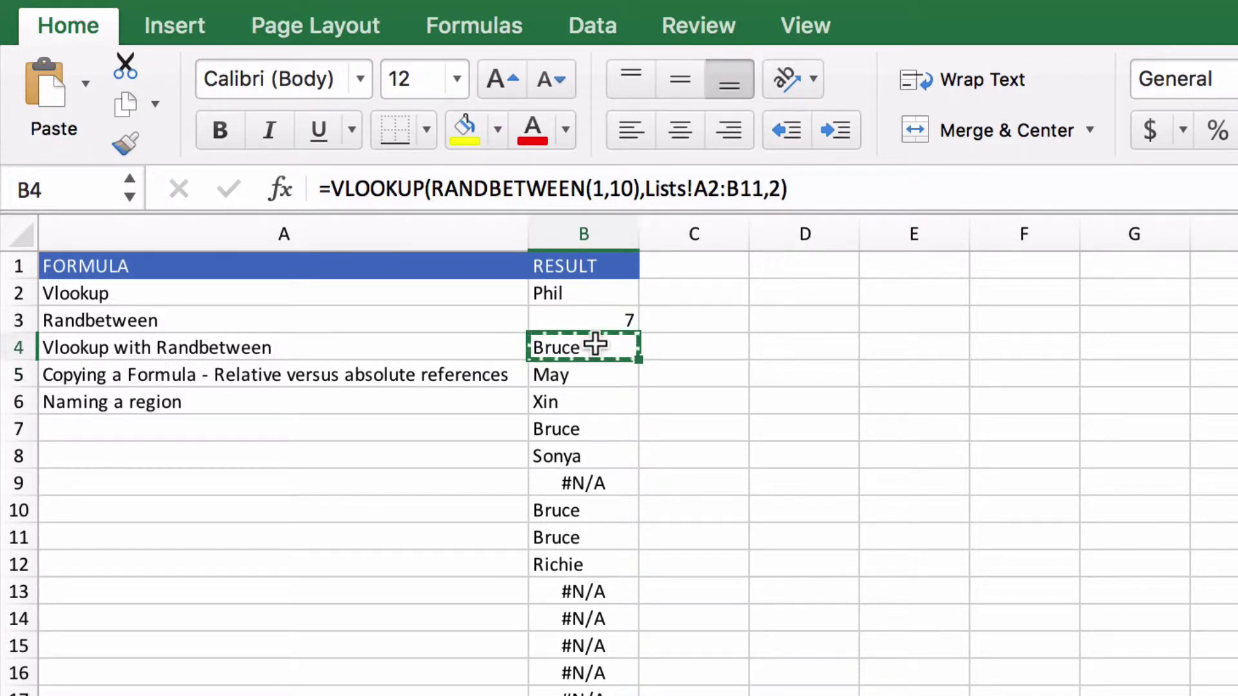
{"action": "key", "text": "Down"}
{"action": "key", "text": "Down"}
{"action": "key", "text": "Down"}
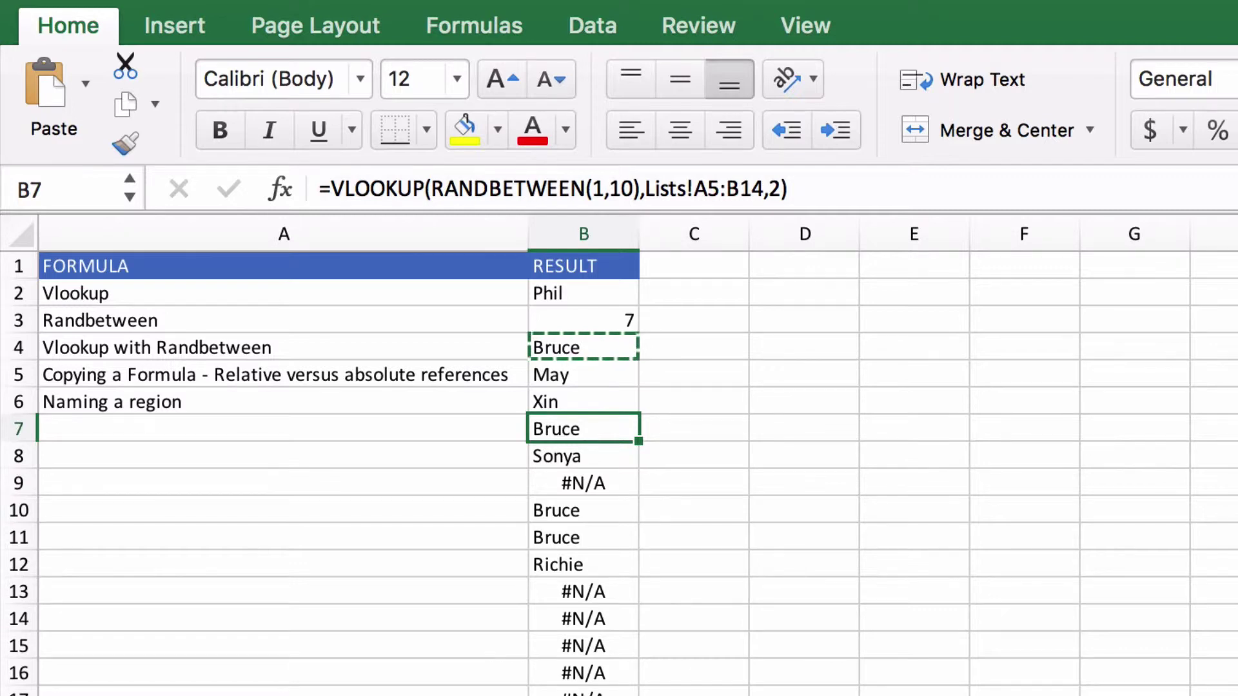
{"action": "key", "text": "ctrl+Page_Down"}
Highlight Lists!A4:B14 to show the range reaching blank rows, then return to the formula sheet.
{"action": "left_click_drag", "start_coordinate": [111, 349], "coordinate": [213, 624]}
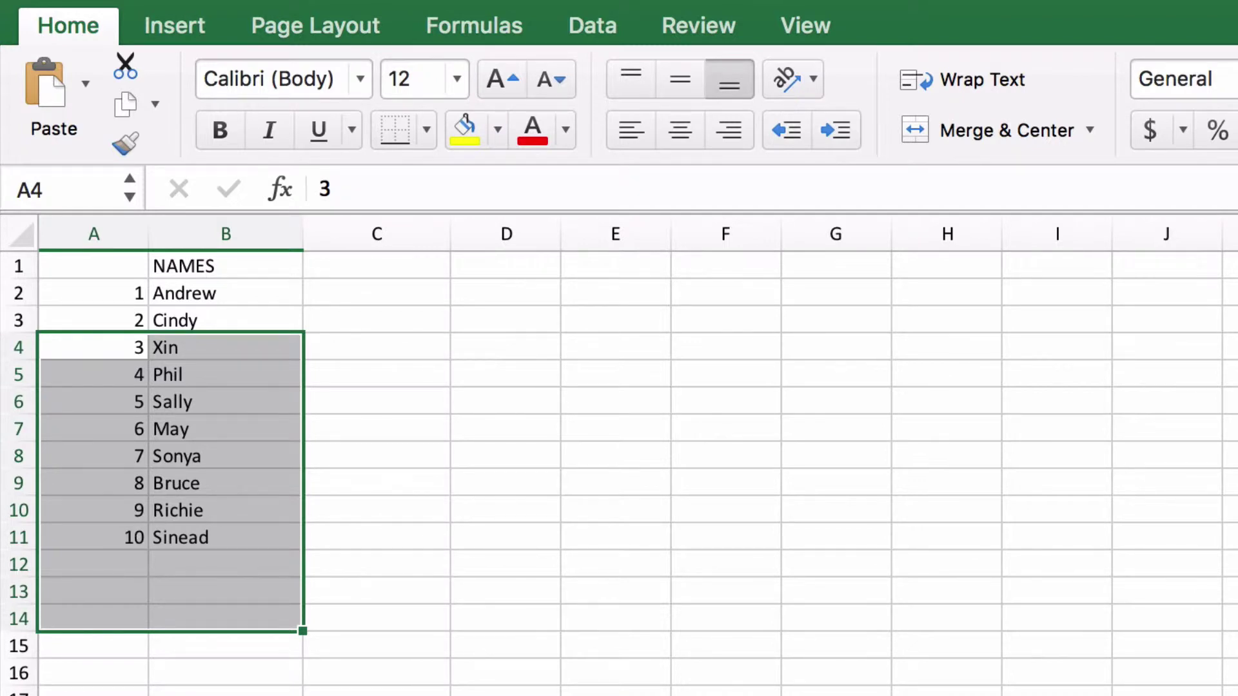
{"action": "key", "text": "ctrl+Page_Up"}
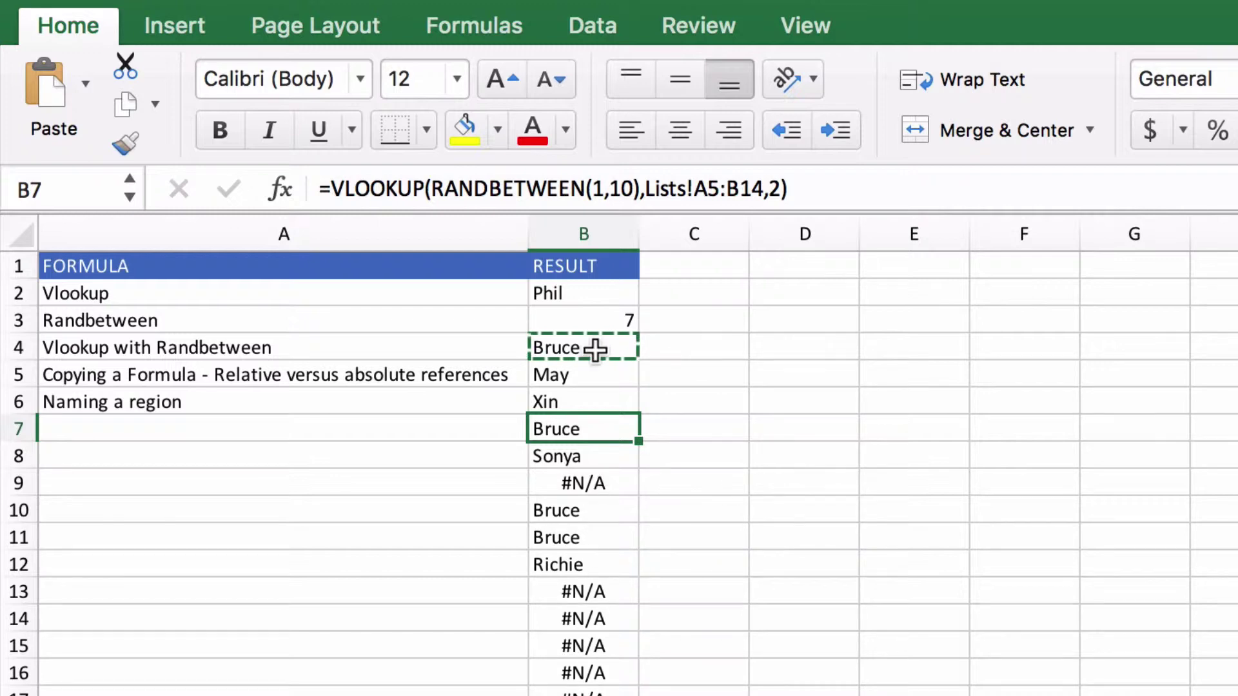
Copy B4's formula text =VLOOKUP(RANDBETWEEN(1,10),Lists!A2:B11,2) from the formula bar.
{"action": "left_click", "coordinate": [589, 321]}
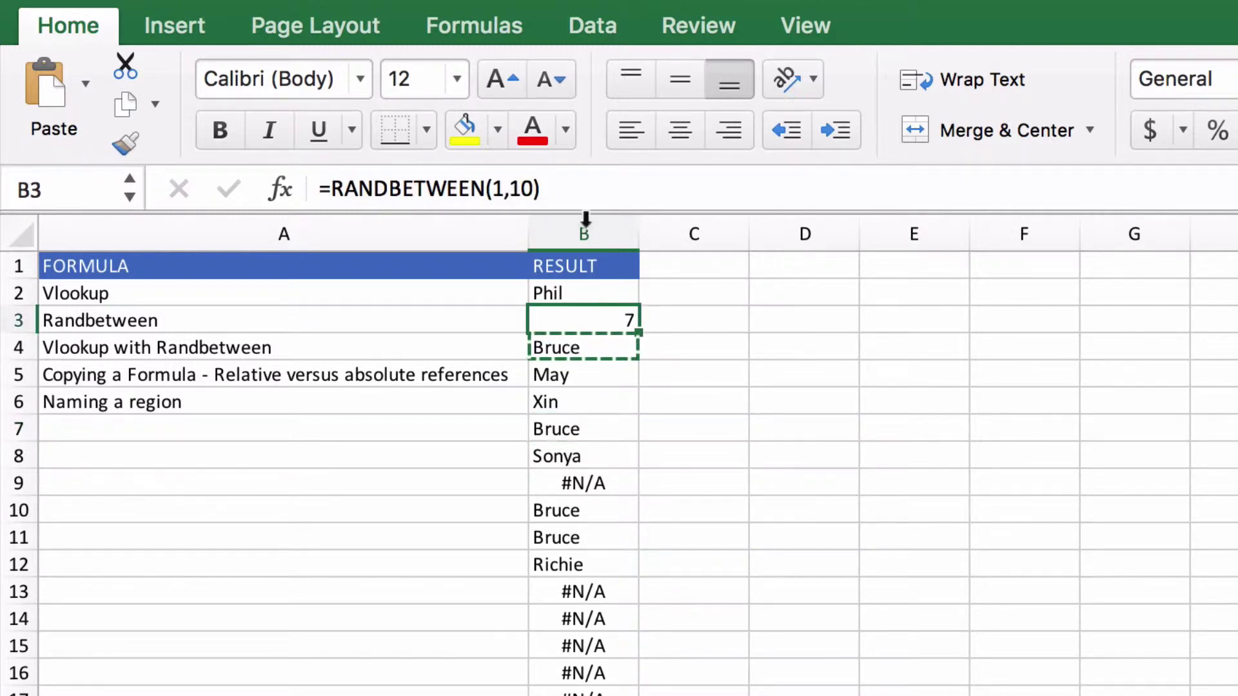
{"action": "key", "text": "Escape"}
{"action": "left_click", "coordinate": [561, 351]}
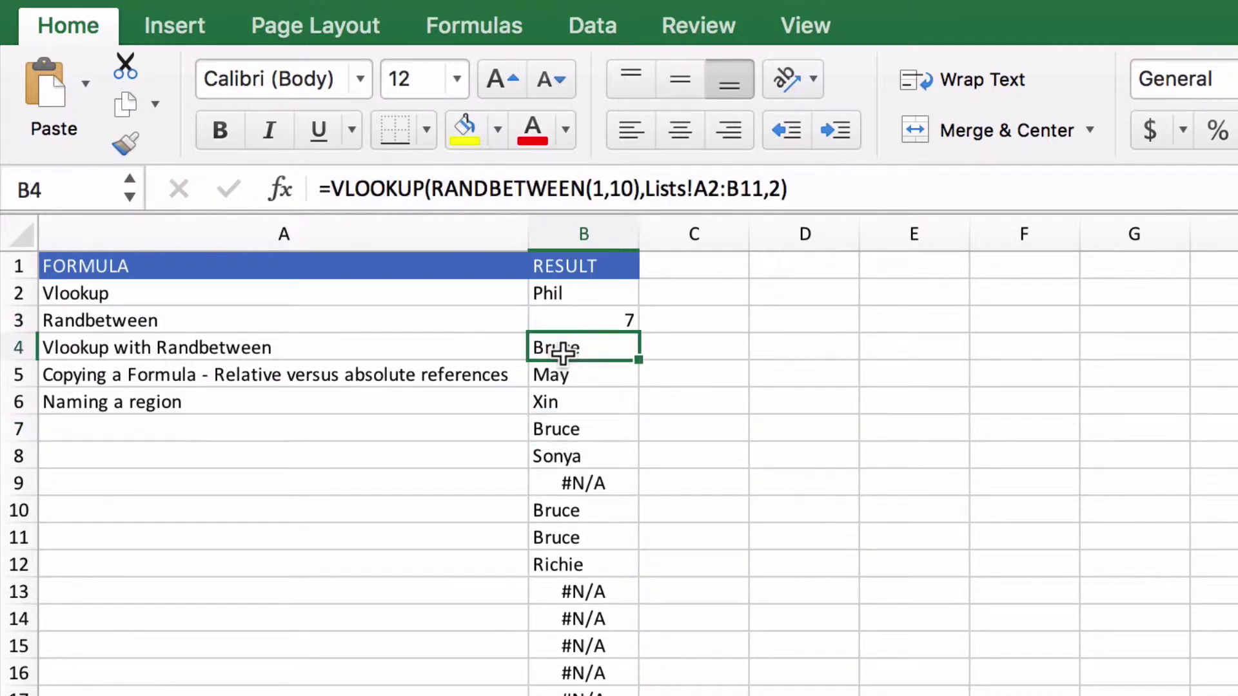
{"action": "left_click_drag", "start_coordinate": [870, 193], "coordinate": [250, 202]}
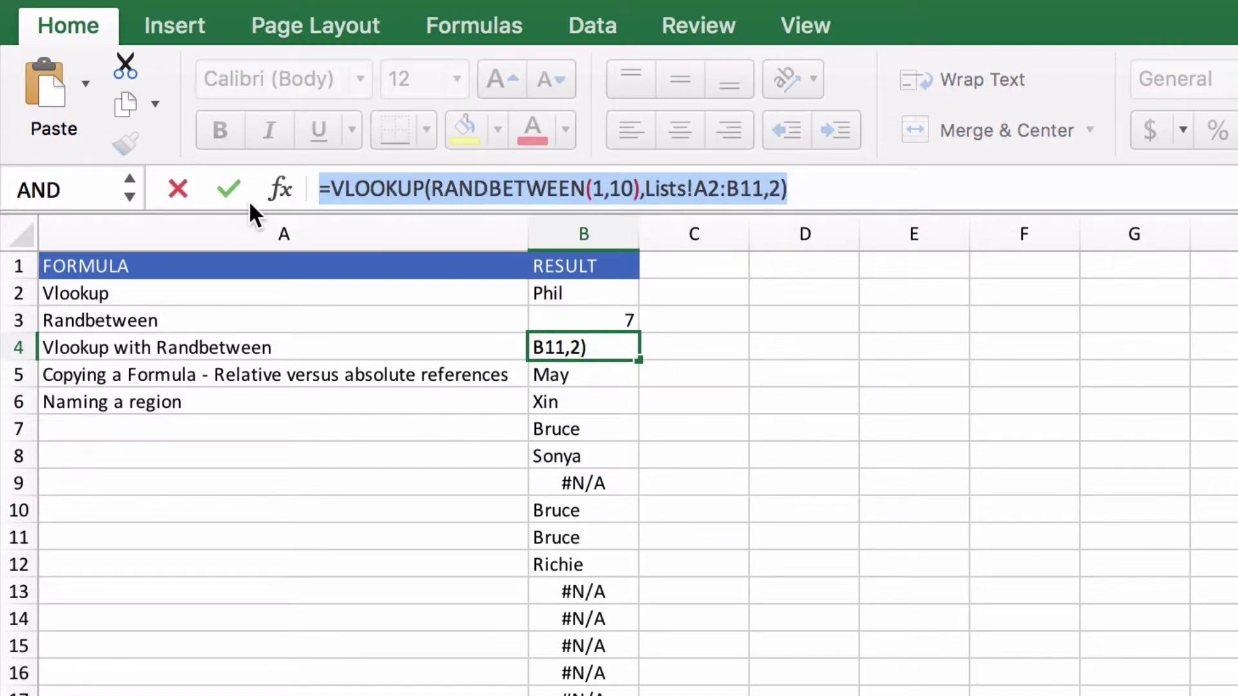
{"action": "key", "text": "Return"}
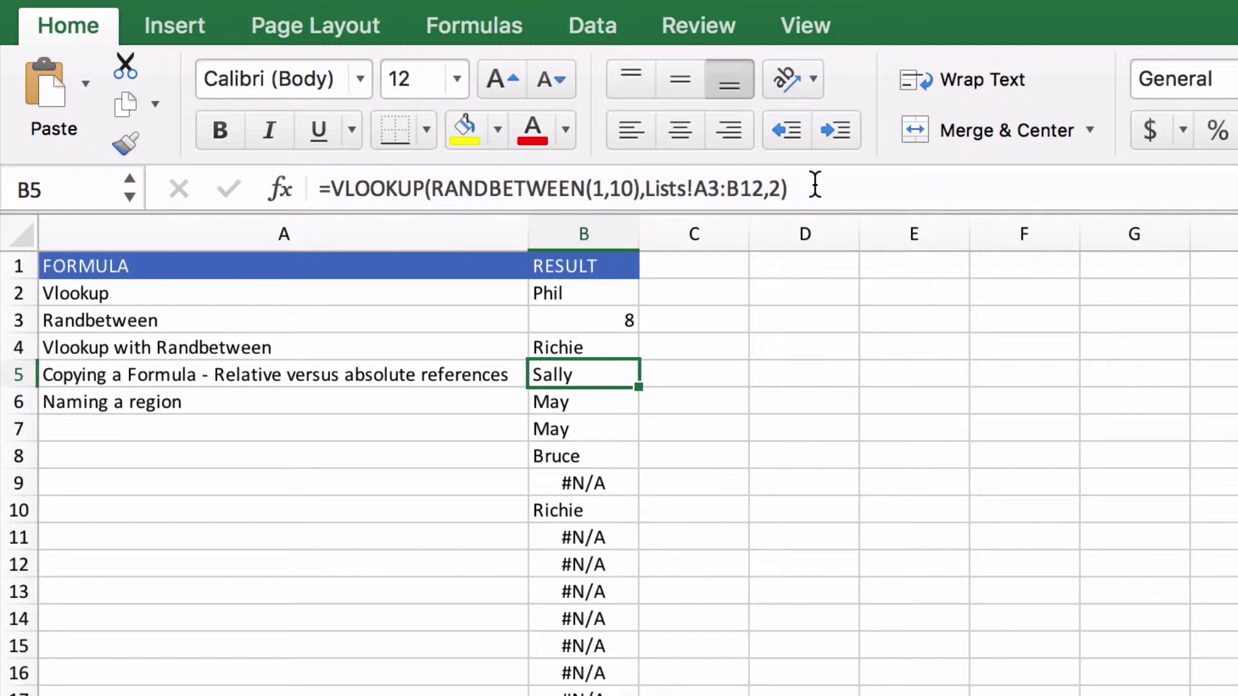
Test-paste the copied formula into F5, then clear F5 again.
{"action": "left_click", "coordinate": [1020, 362]}
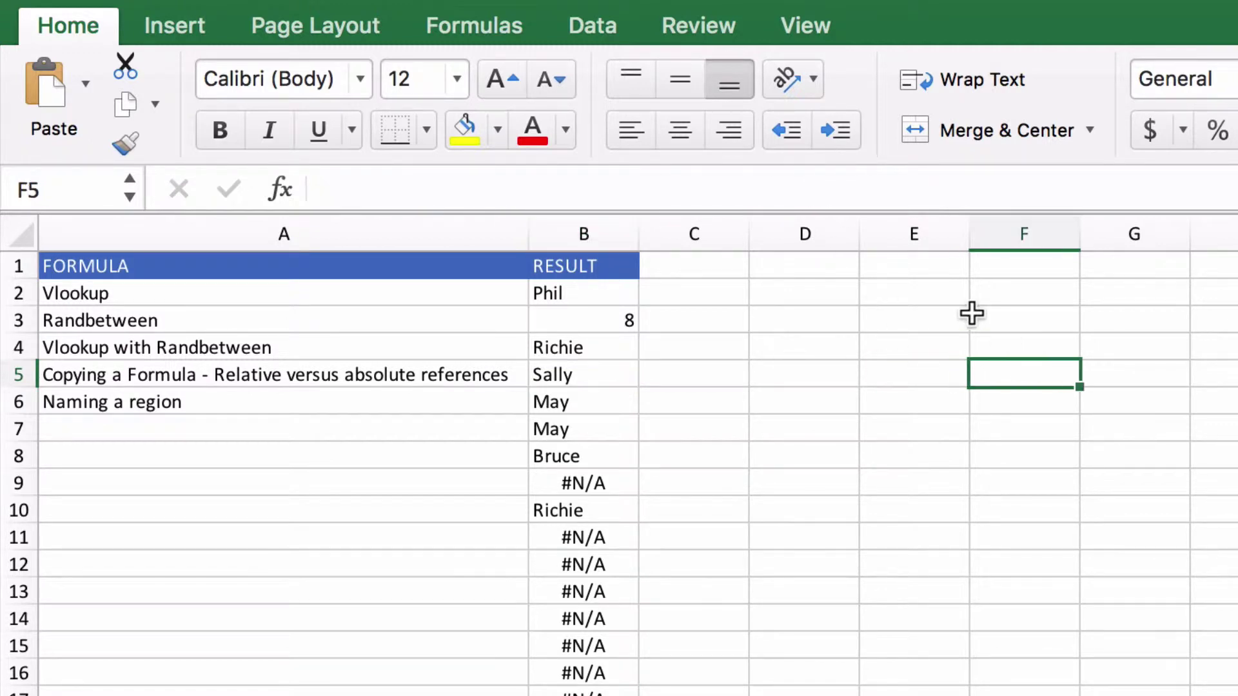
{"action": "left_click", "coordinate": [764, 187]}
{"action": "key", "text": "super+v"}
{"action": "key", "text": "Return"}
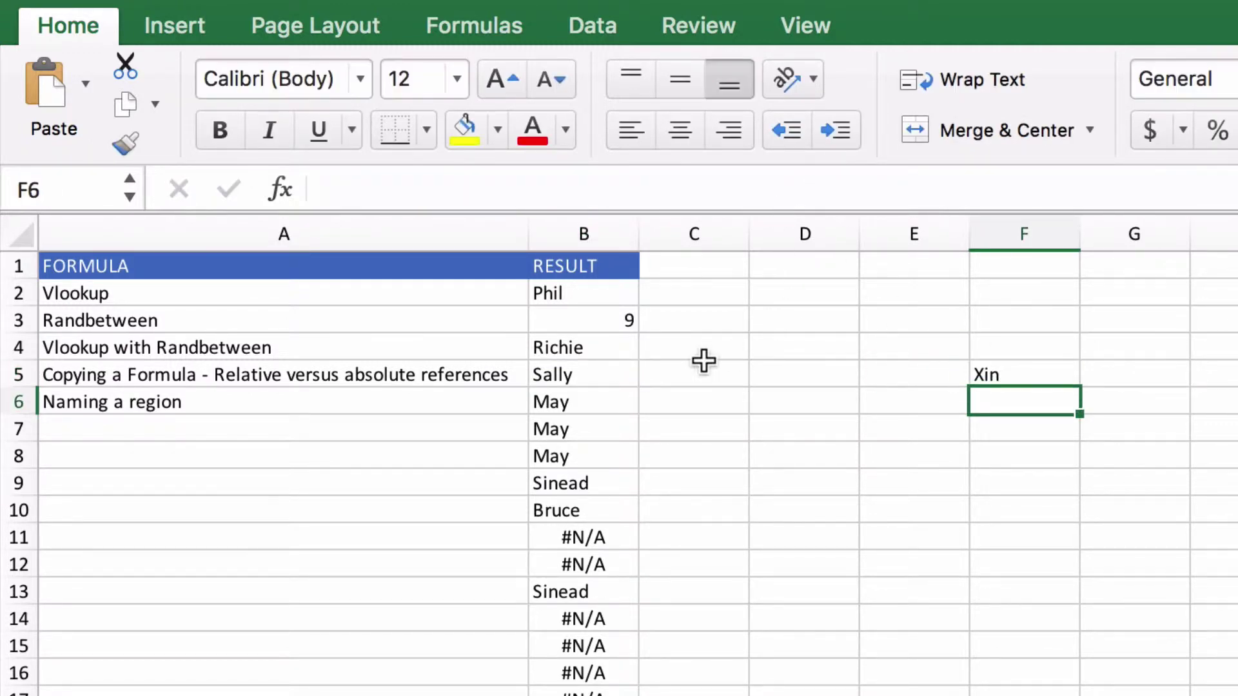
{"action": "left_click", "coordinate": [1021, 365]}
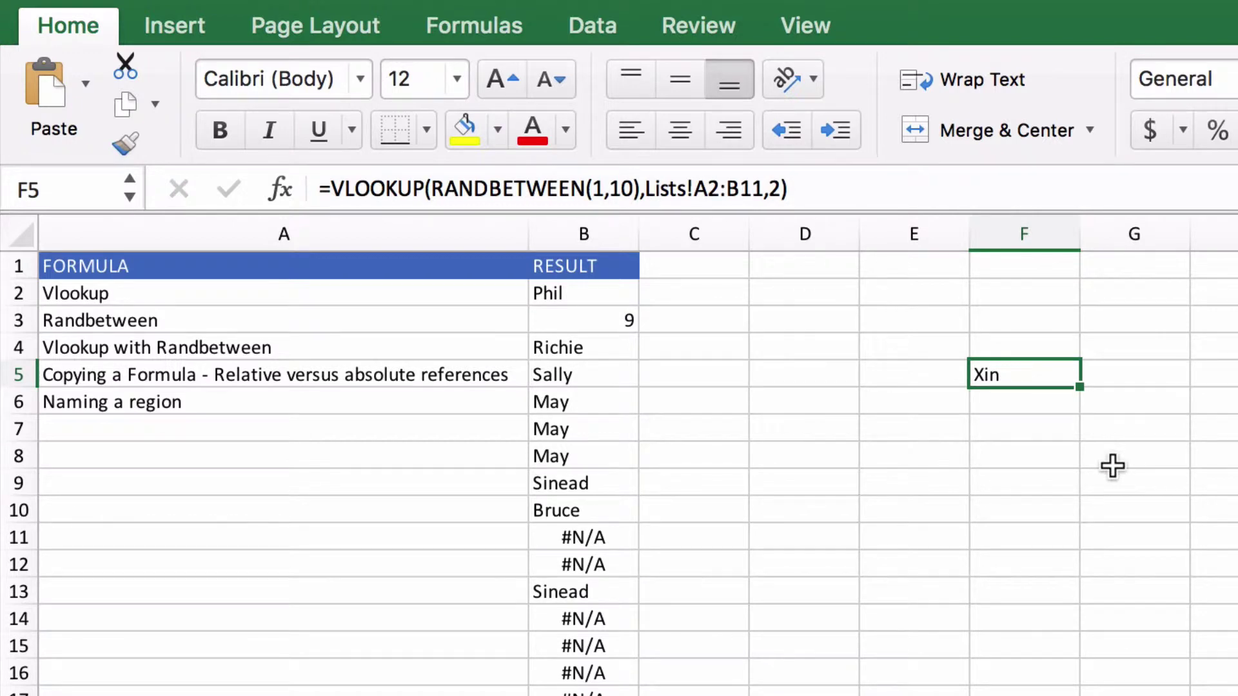
{"action": "key", "text": "Delete"}
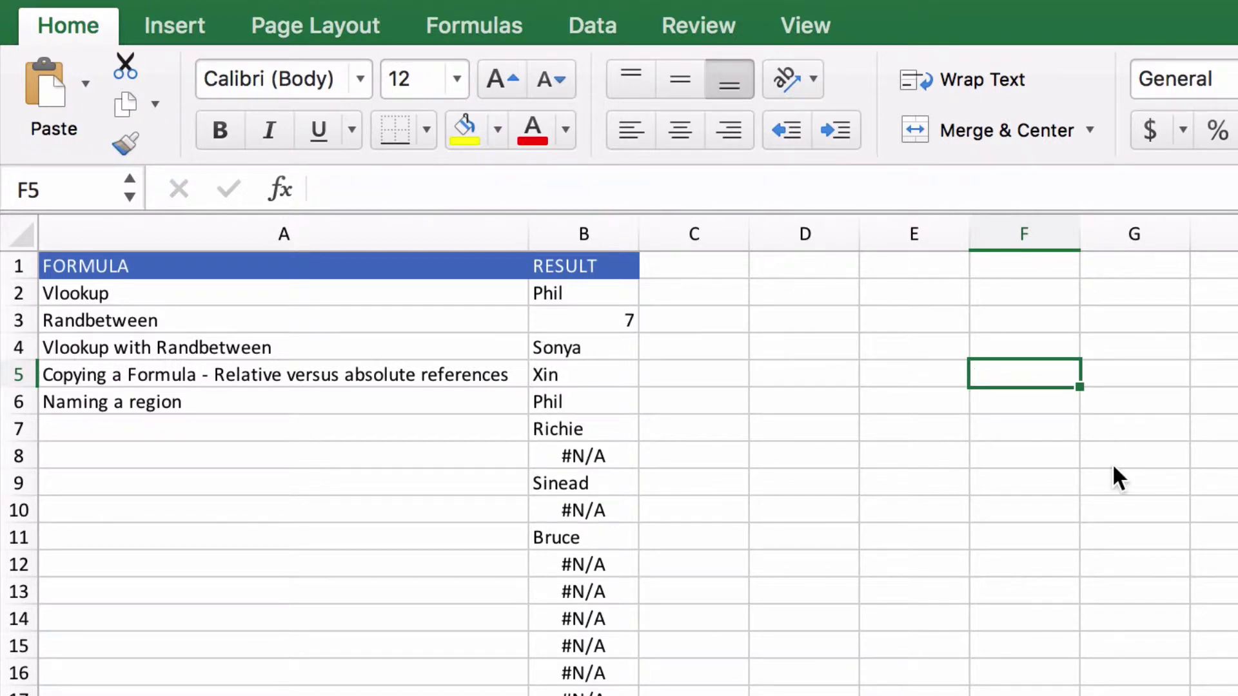
Fill B4's formula down column B to B17.
{"action": "left_click", "coordinate": [583, 351]}
{"action": "left_click_drag", "start_coordinate": [639, 360], "coordinate": [624, 690]}
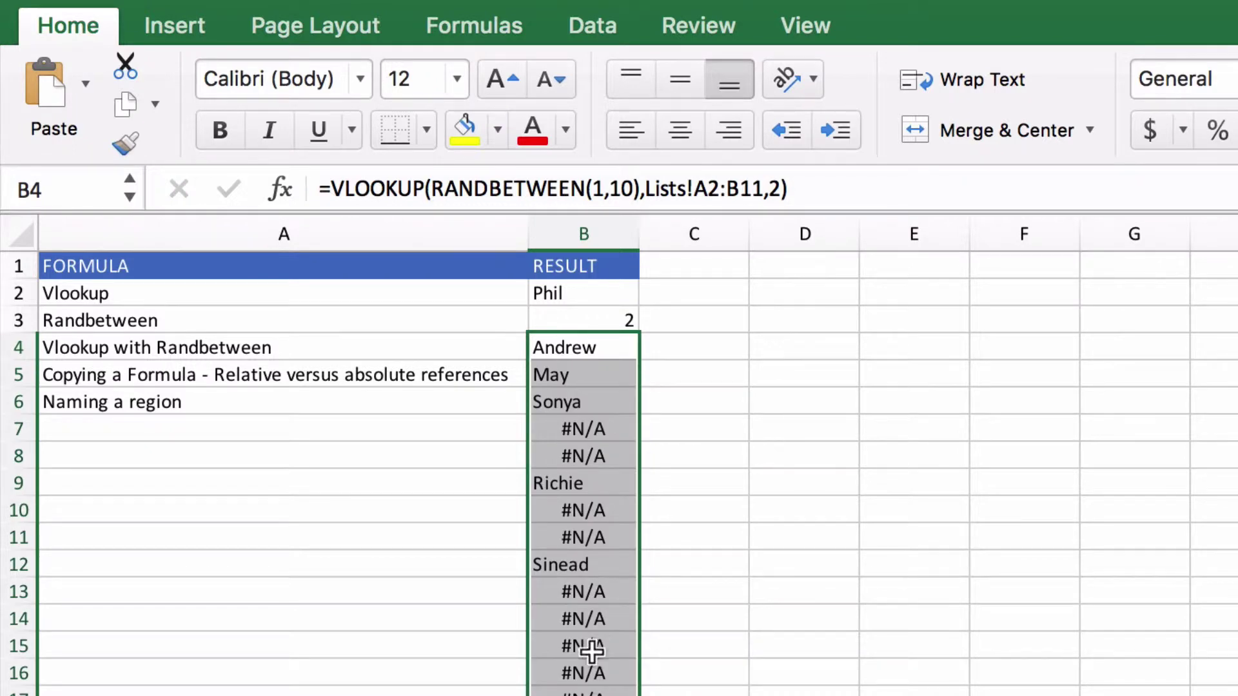
{"action": "left_click", "coordinate": [592, 354]}
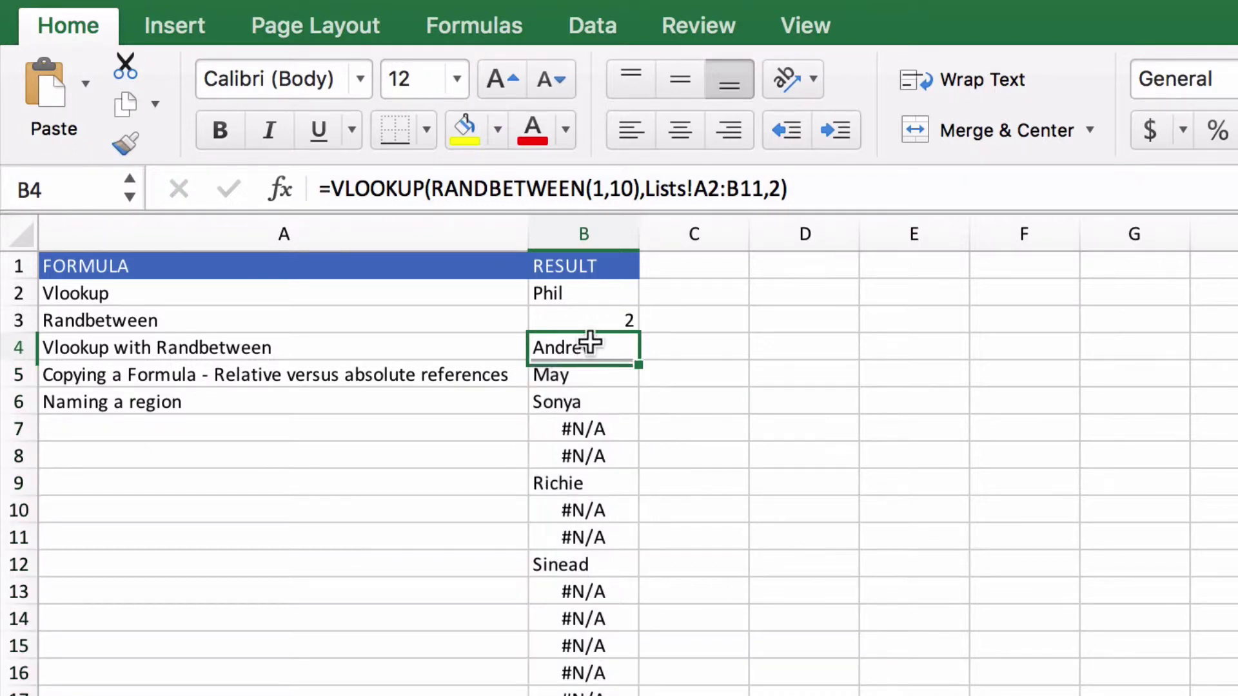
Change B4's lookup range to Lists!$A$2:$B$11 and fill it down column B.
{"action": "left_click", "coordinate": [697, 183]}
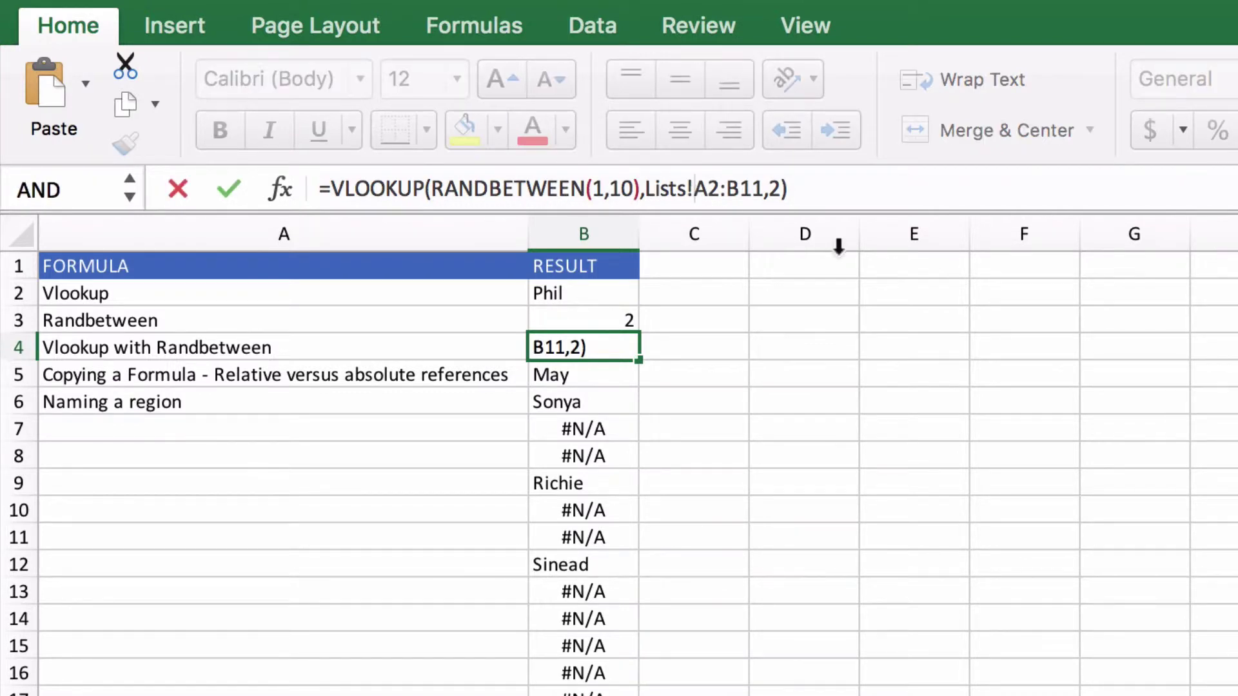
{"action": "type", "text": "$A"}
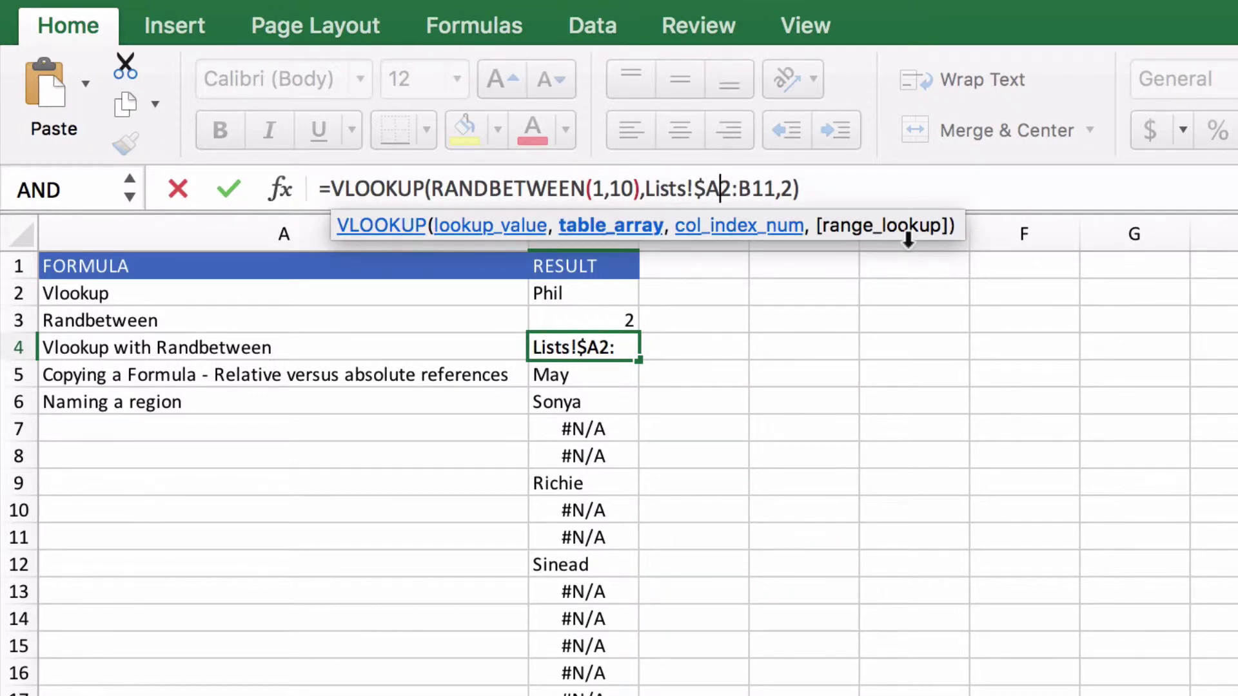
{"action": "type", "text": "$"}
{"action": "key", "text": "Right"}
{"action": "key", "text": "Right"}
{"action": "type", "text": "$A"}
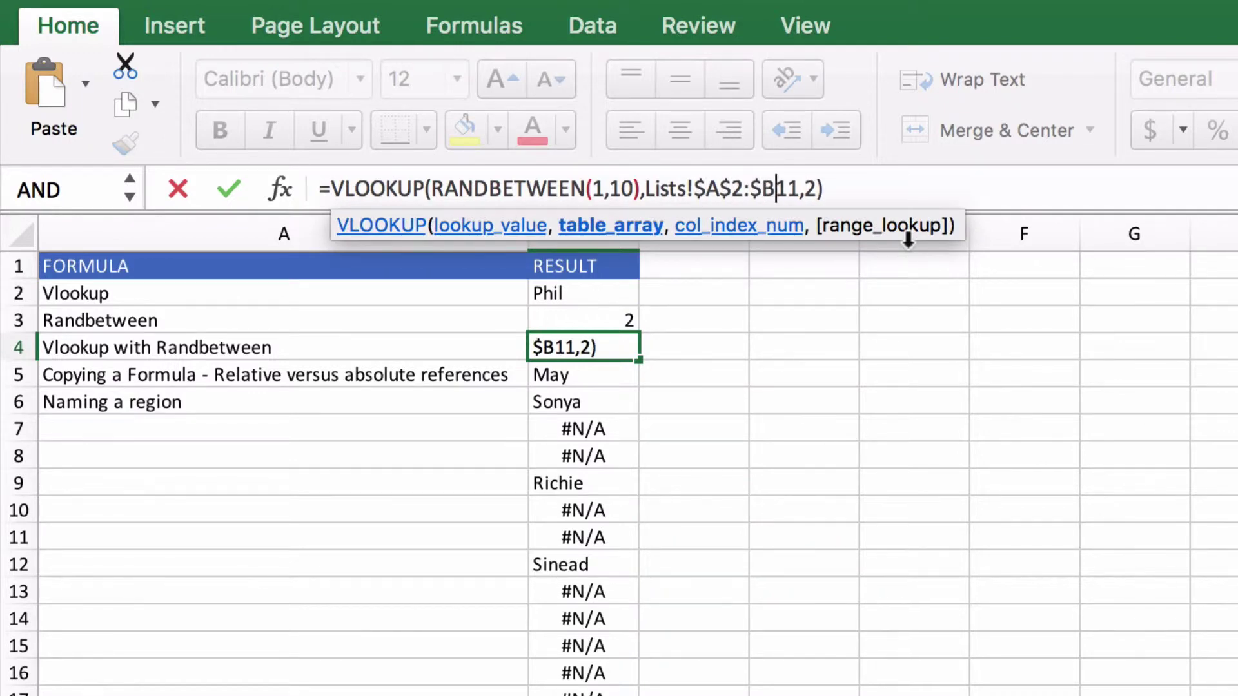
{"action": "type", "text": "$"}
{"action": "key", "text": "Return"}
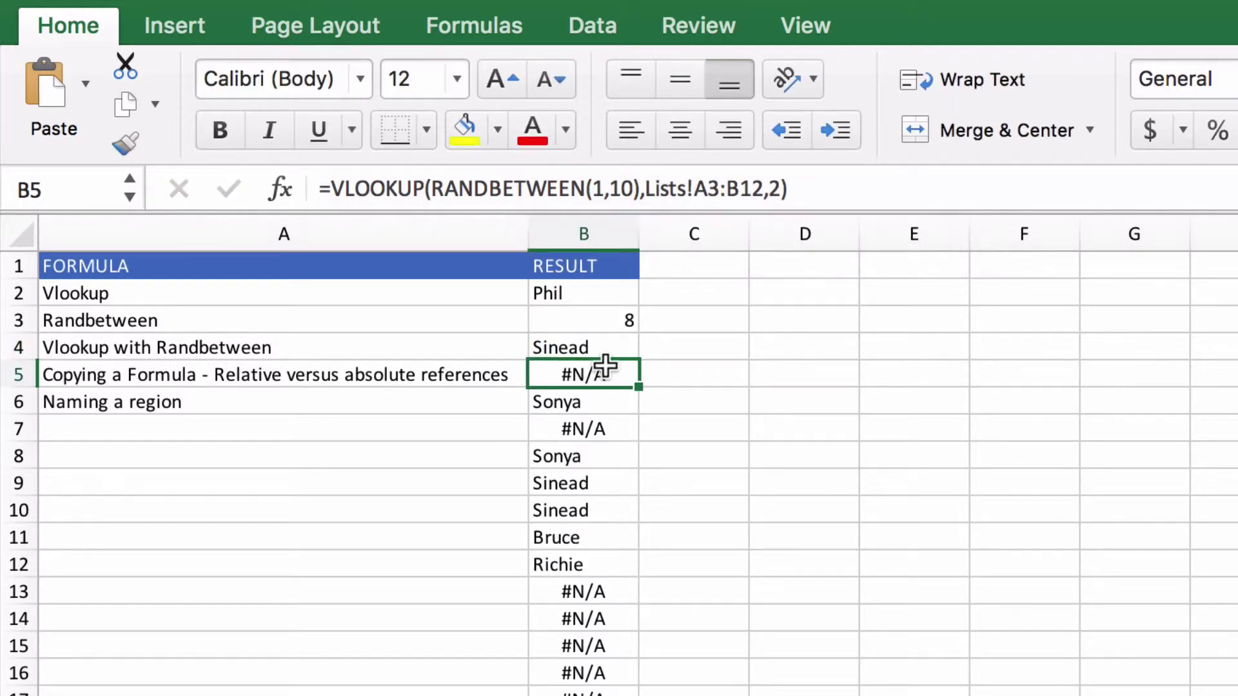
{"action": "left_click", "coordinate": [603, 346]}
{"action": "left_click_drag", "start_coordinate": [634, 357], "coordinate": [639, 695]}
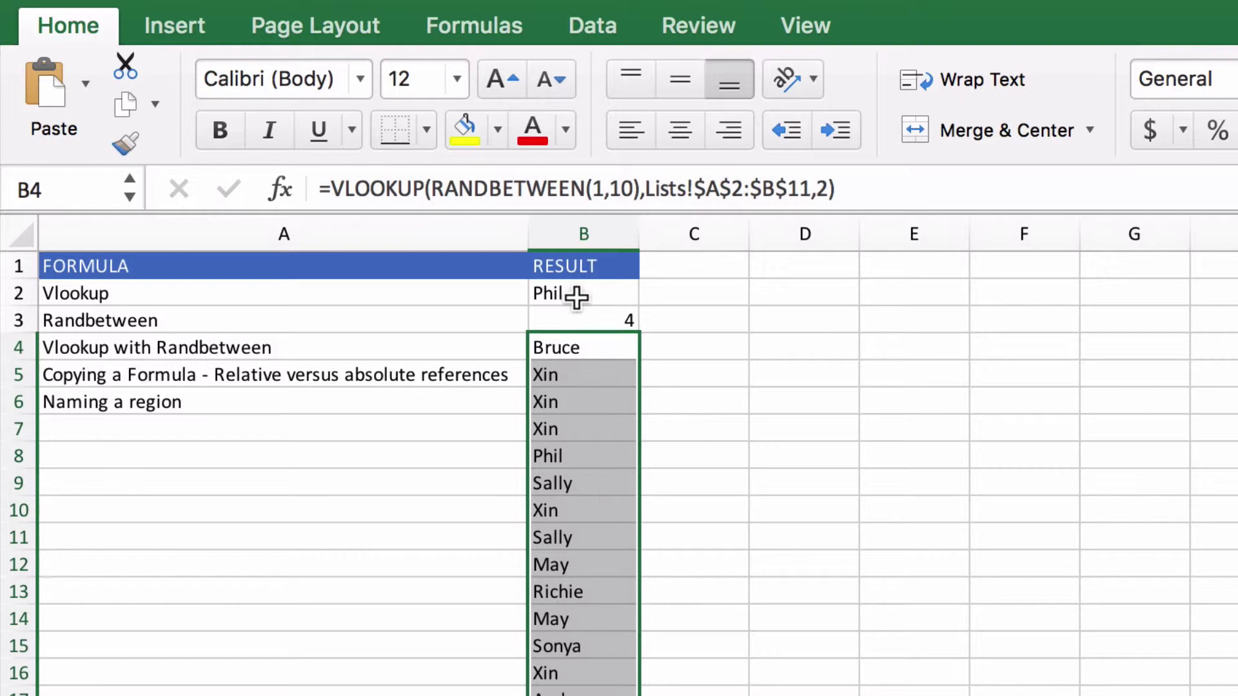
Cycle the A2 reference in B4's formula through its F4 locking modes.
{"action": "left_click", "coordinate": [576, 349]}
{"action": "left_click", "coordinate": [695, 189]}
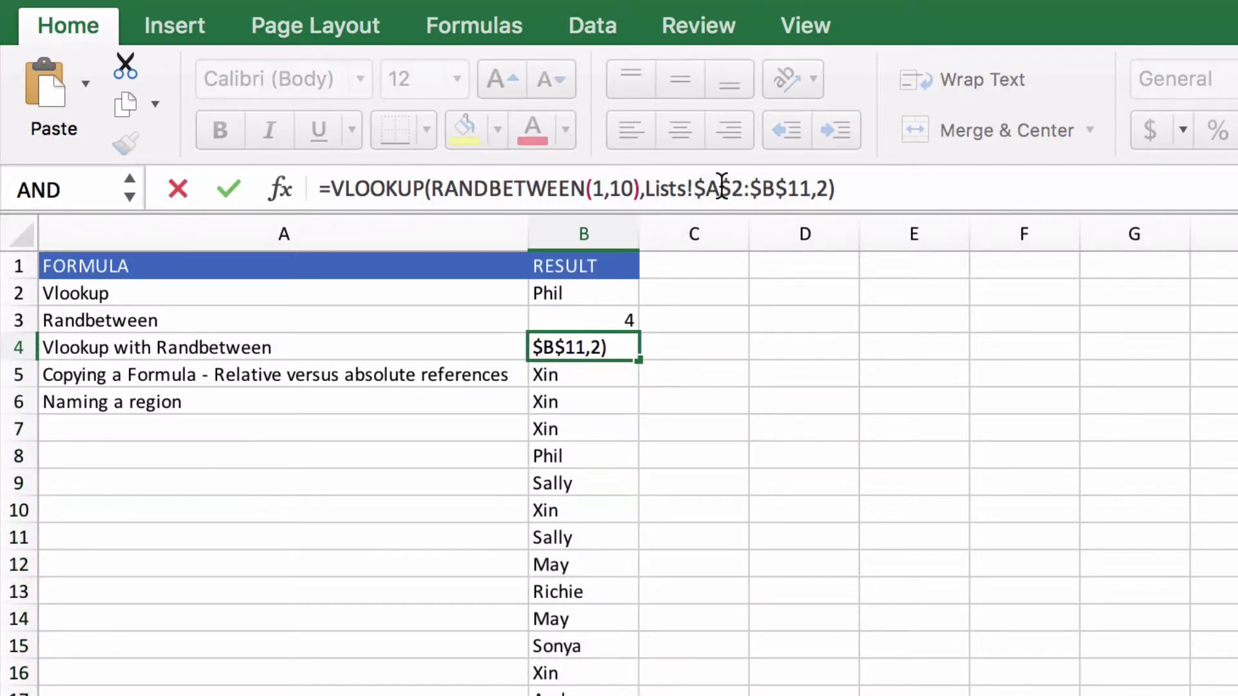
{"action": "left_click", "coordinate": [720, 188]}
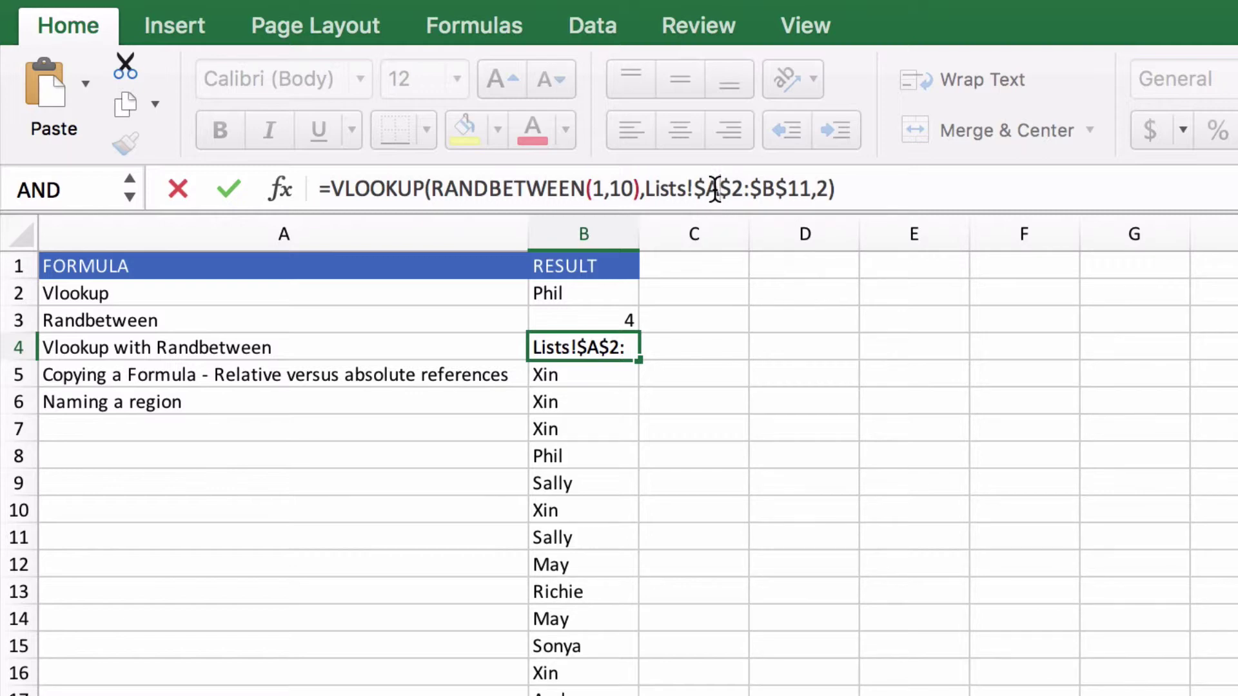
{"action": "key", "text": "F4"}
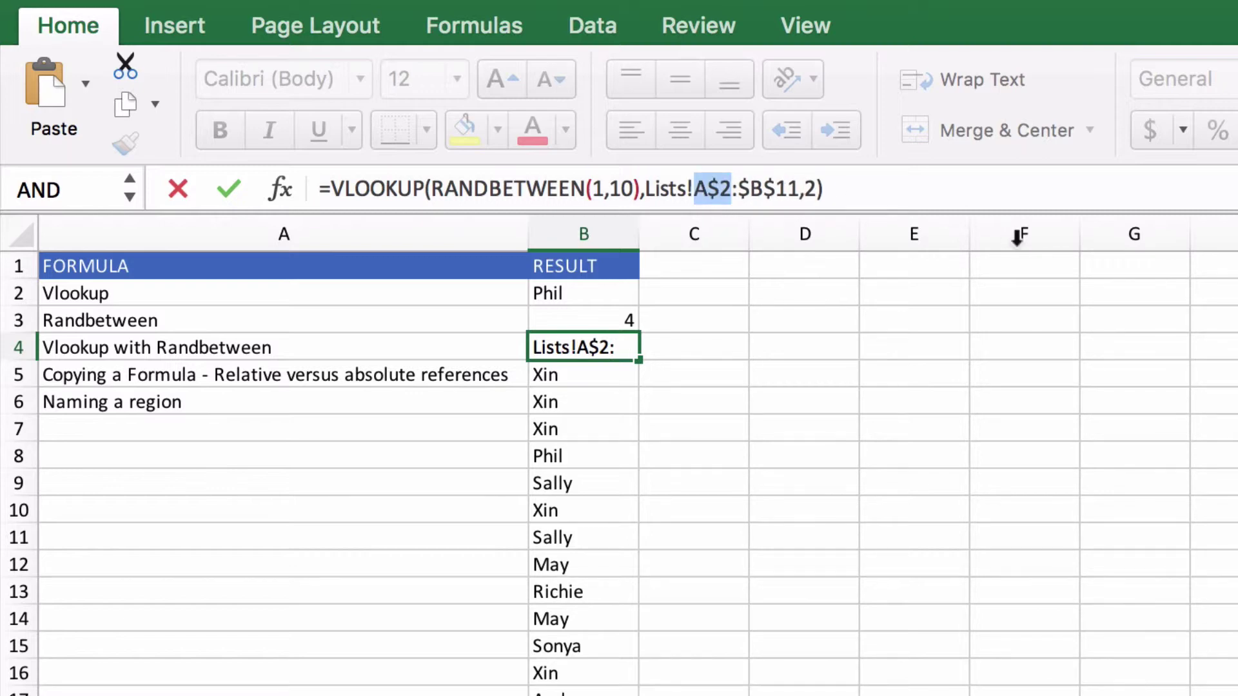
{"action": "key", "text": "F4"}
{"action": "key", "text": "F4"}
{"action": "key", "text": "F4"}
{"action": "key", "text": "F4"}
{"action": "key", "text": "F4"}
{"action": "key", "text": "F4"}
{"action": "key", "text": "F4"}
{"action": "key", "text": "F4"}
{"action": "key", "text": "F4"}
{"action": "key", "text": "F4"}
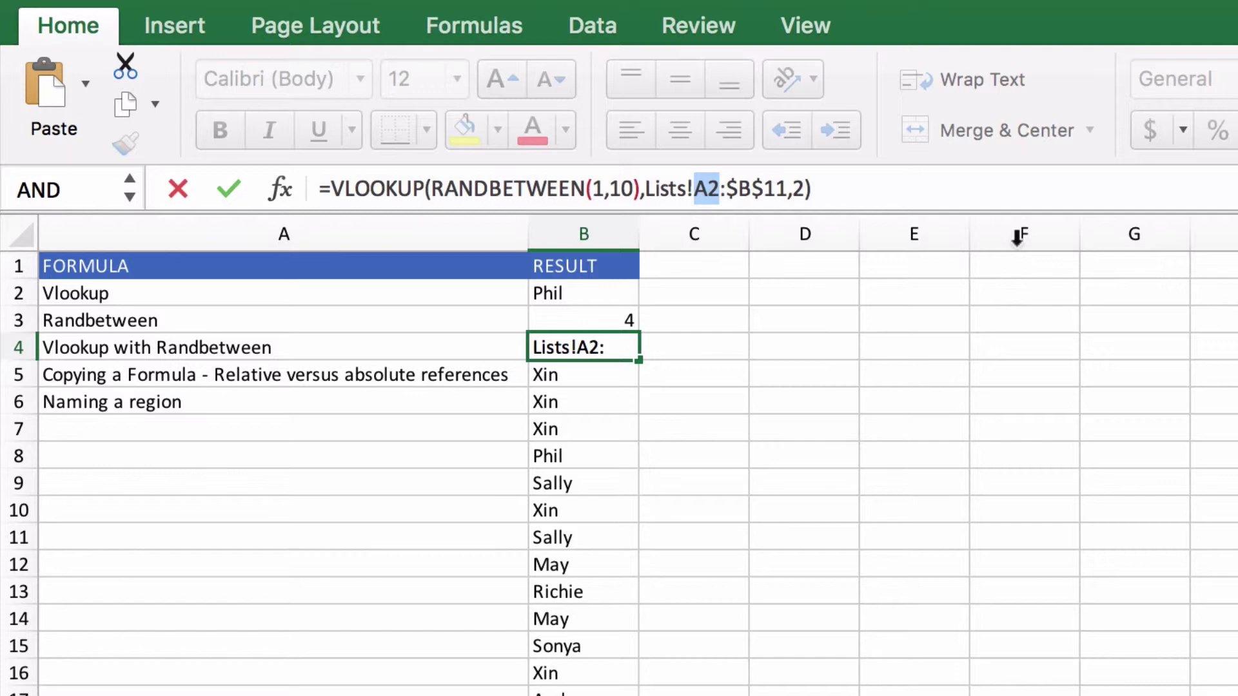
{"action": "key", "text": "F4"}
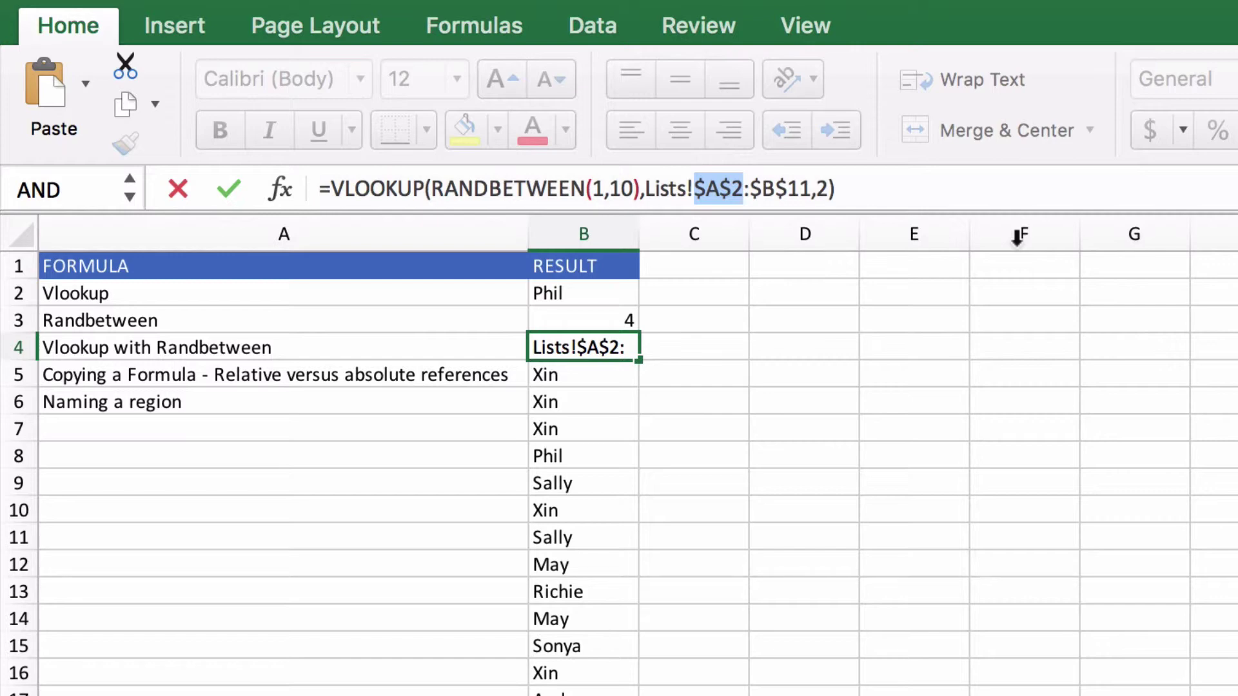
{"action": "key", "text": "F4"}
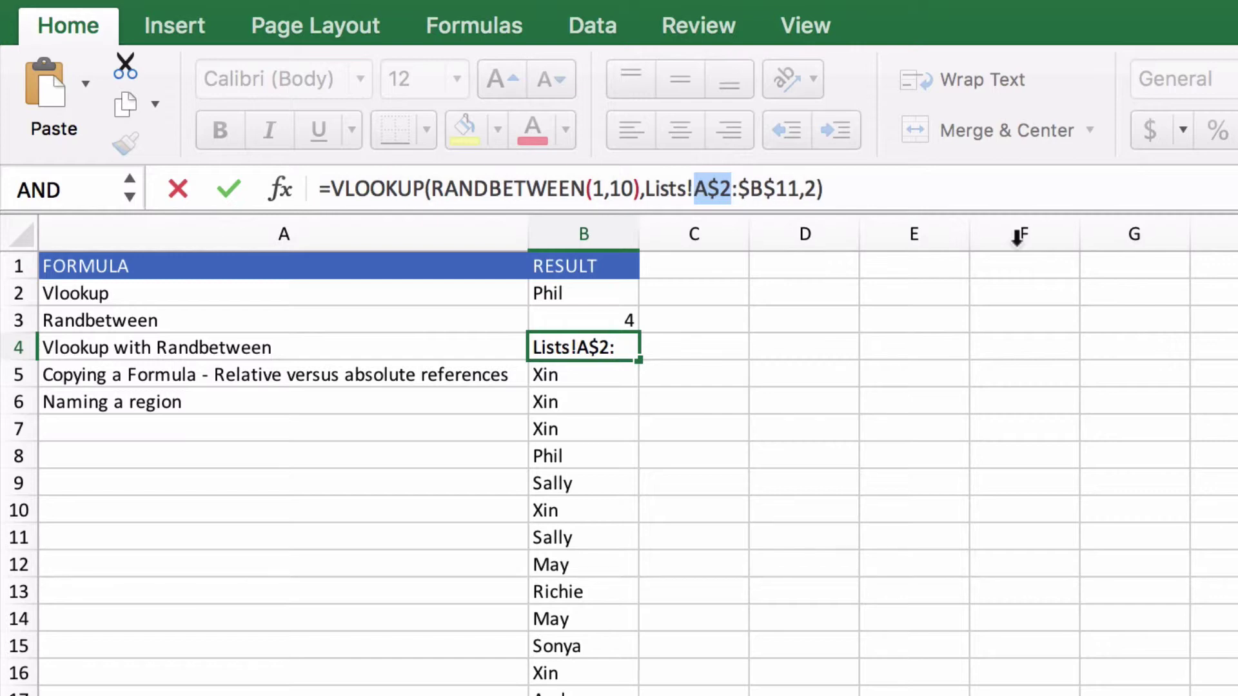
{"action": "key", "text": "F4"}
{"action": "key", "text": "F4"}
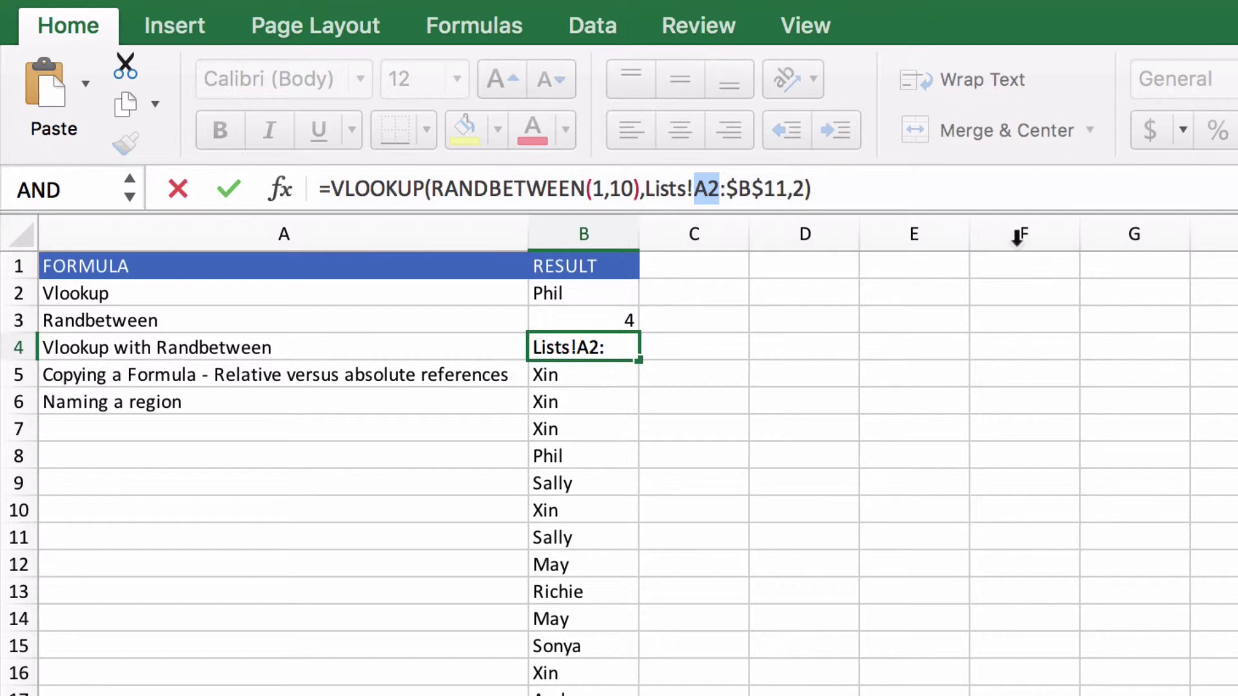
Cycle B11 with F4, confirm B4 using $A$2:$B$11, and select that reference.
{"action": "left_click", "coordinate": [751, 189]}
{"action": "key", "text": "F4"}
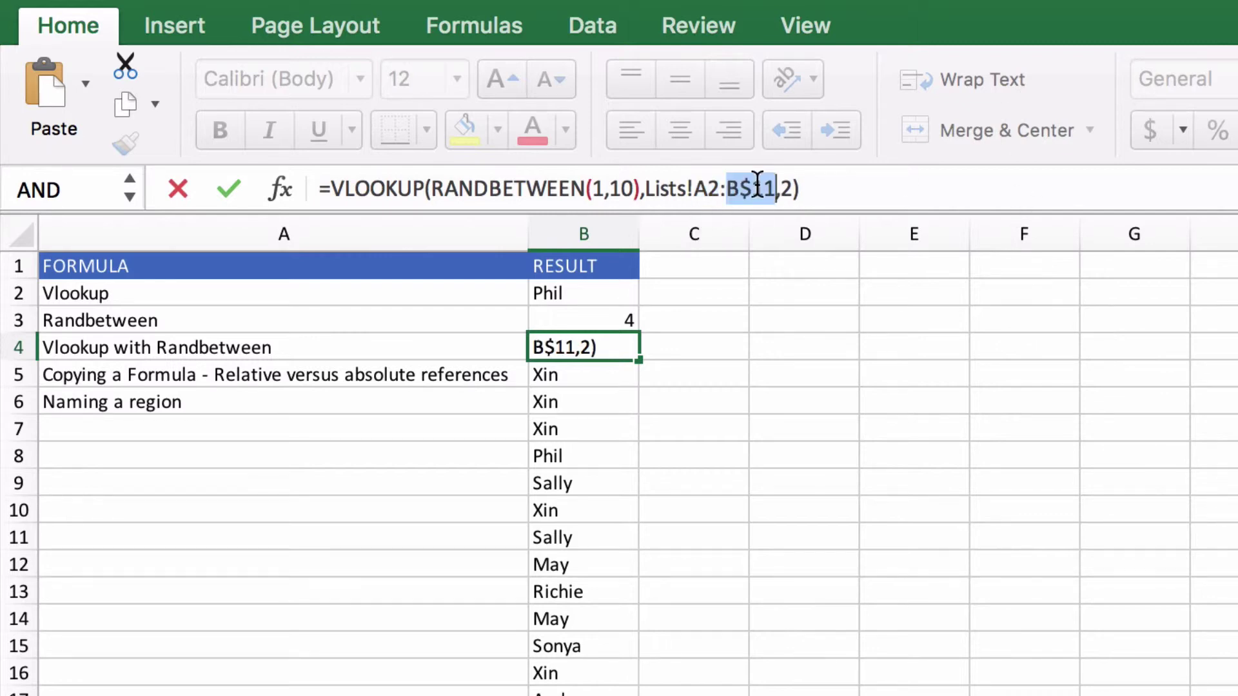
{"action": "key", "text": "F4"}
{"action": "key", "text": "F4"}
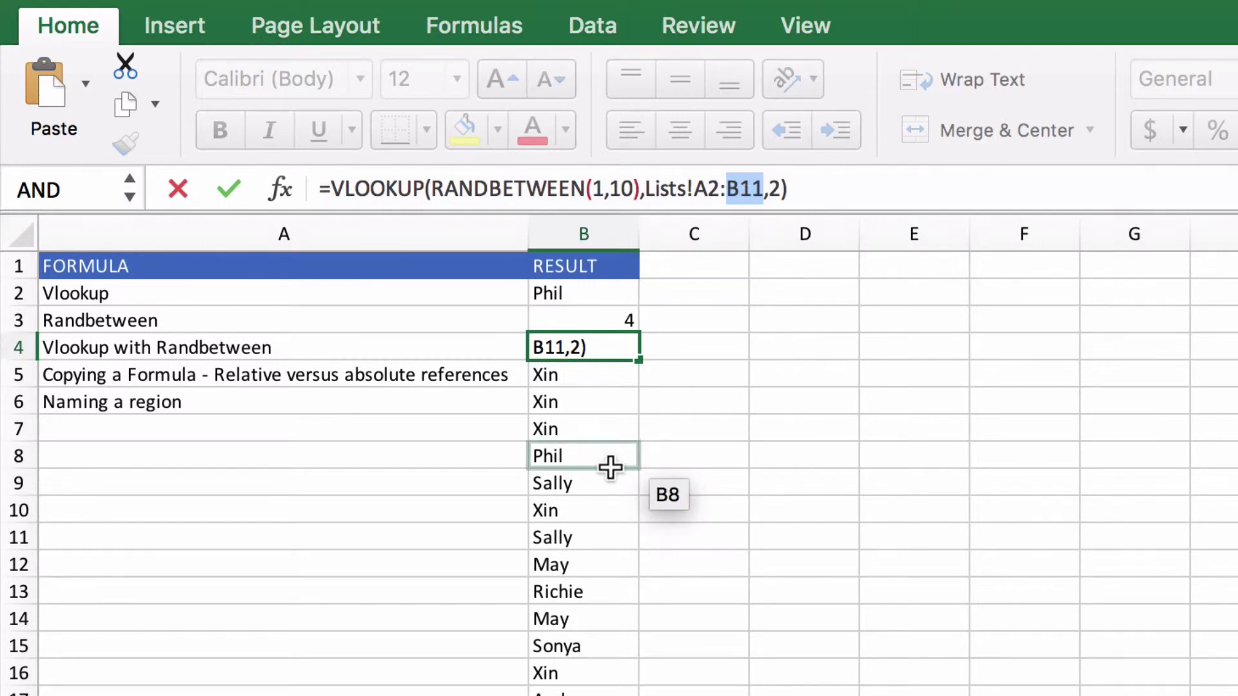
{"action": "key", "text": "F4"}
{"action": "key", "text": "ctrl+Return"}
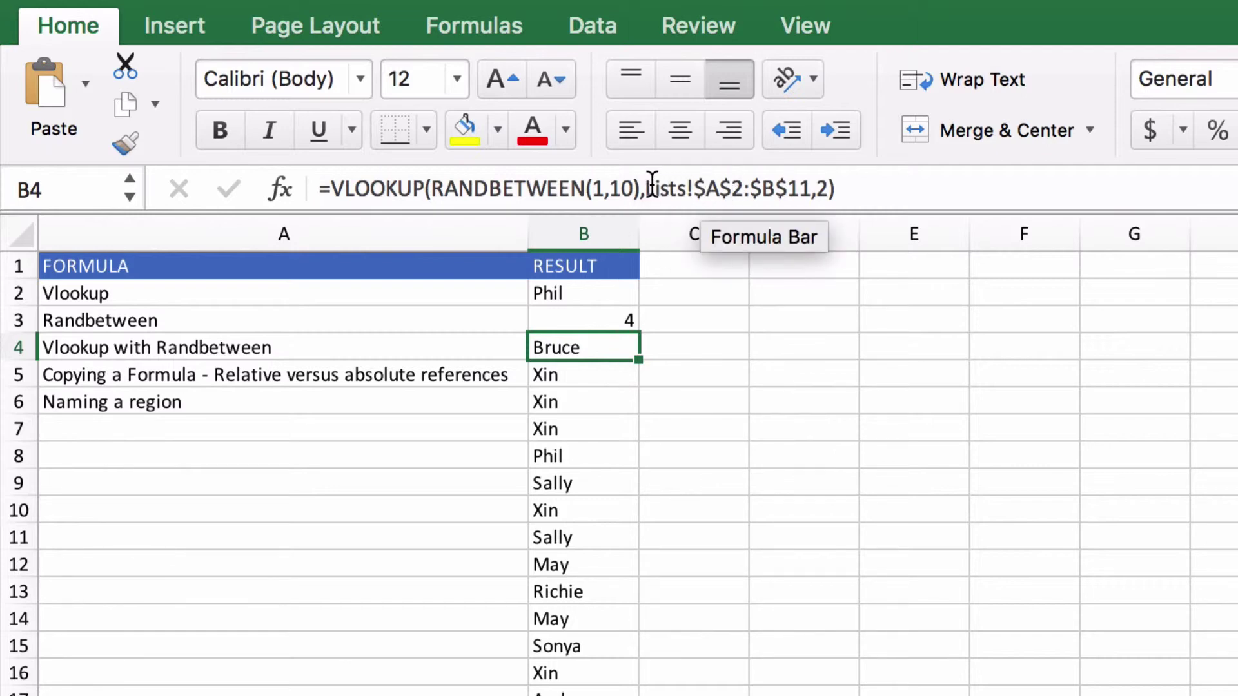
{"action": "left_click_drag", "start_coordinate": [646, 189], "coordinate": [809, 193]}
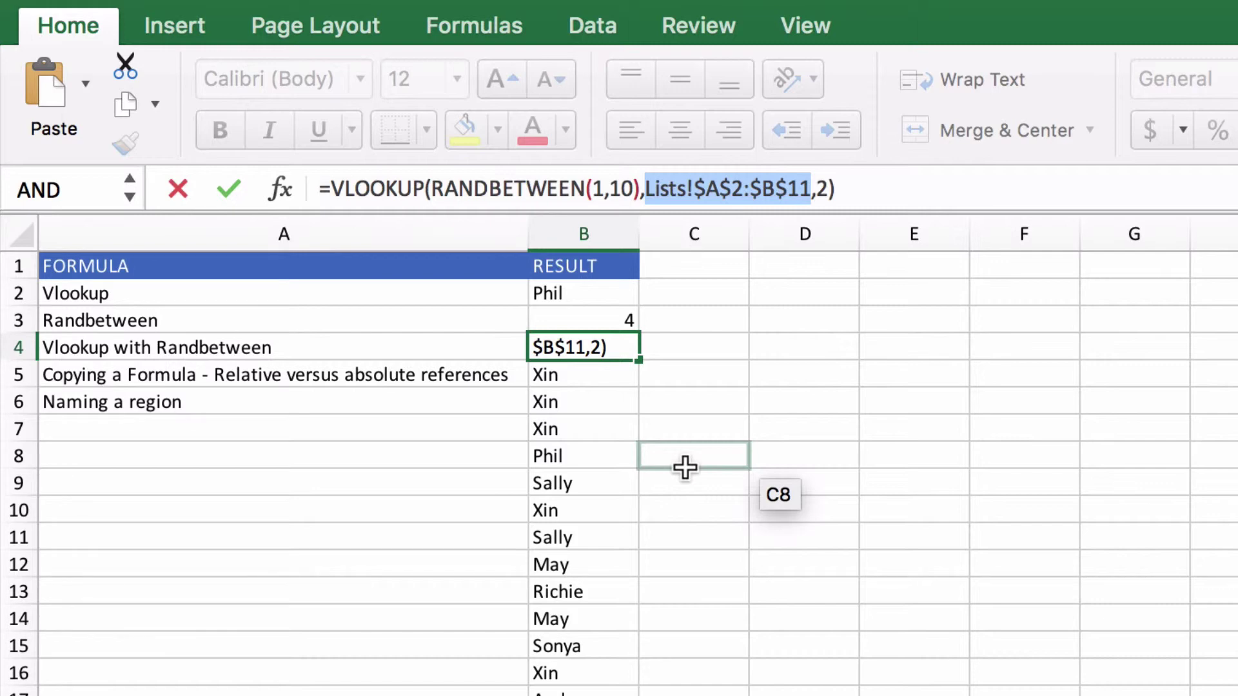
Confirm B4's formula, then name the Lists table A1:B11 NAMES via the Name Box.
{"action": "key", "text": "Return"}
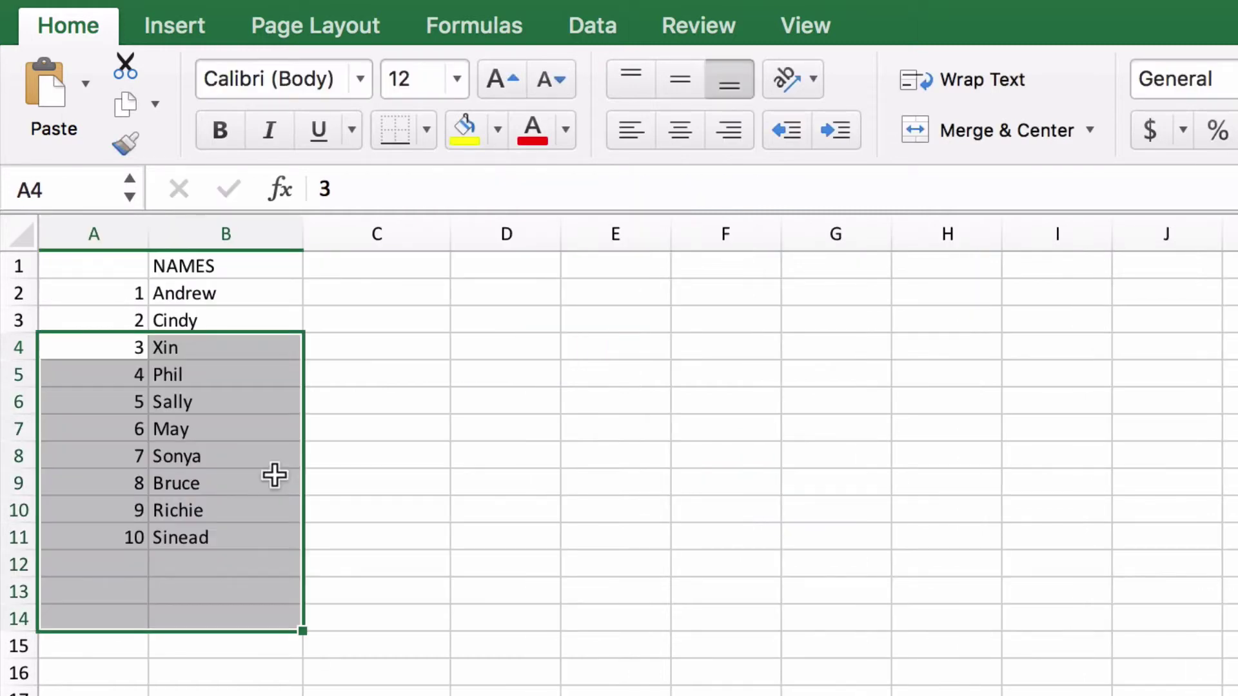
{"action": "left_click", "coordinate": [374, 436]}
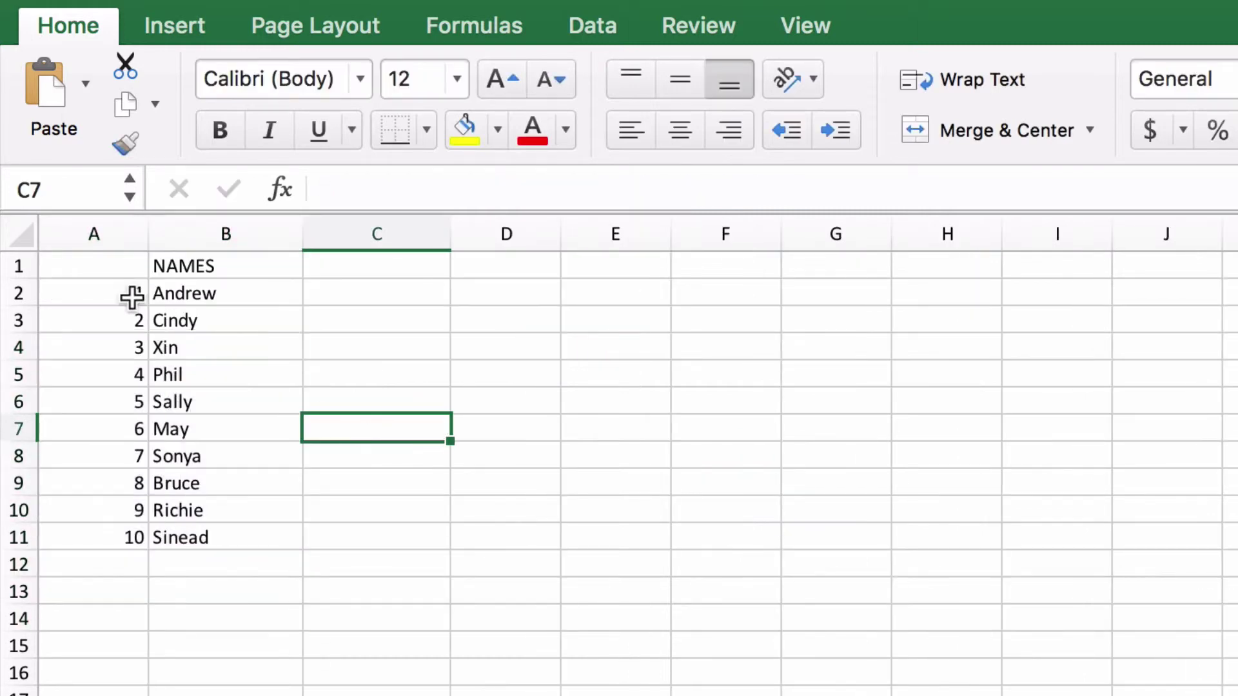
{"action": "left_click_drag", "start_coordinate": [110, 268], "coordinate": [246, 539]}
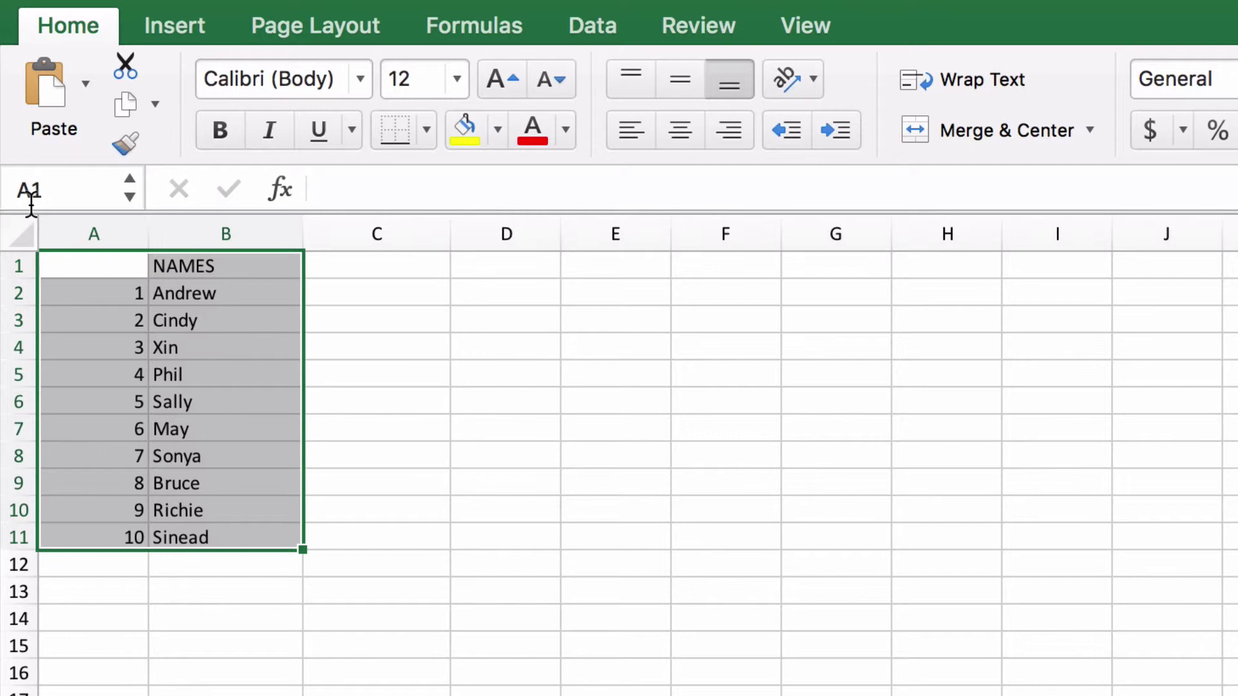
{"action": "left_click", "coordinate": [46, 188]}
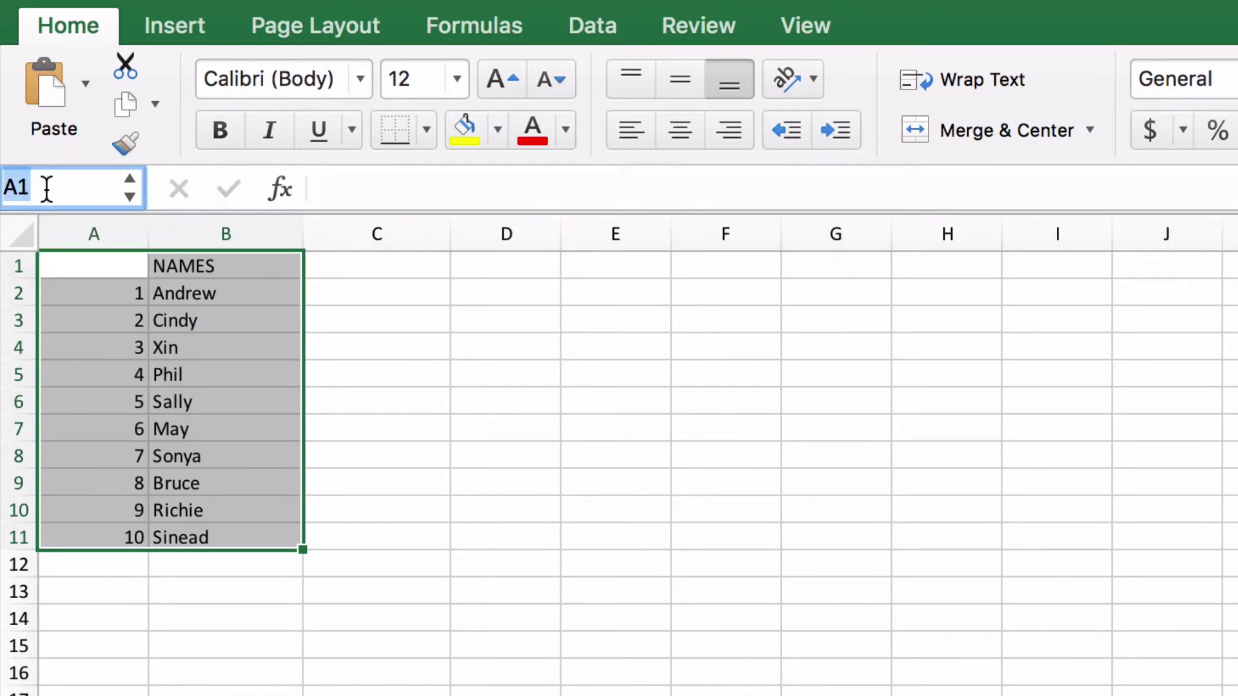
{"action": "type", "text": "NAMES"}
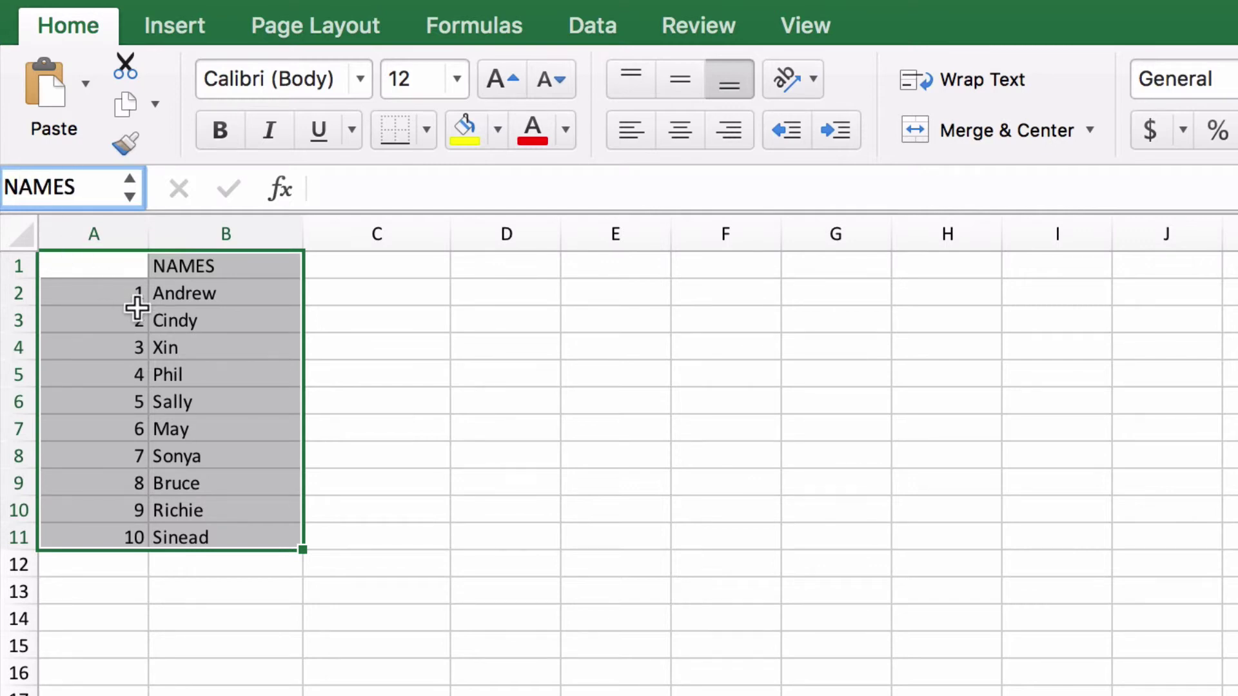
{"action": "key", "text": "Return"}
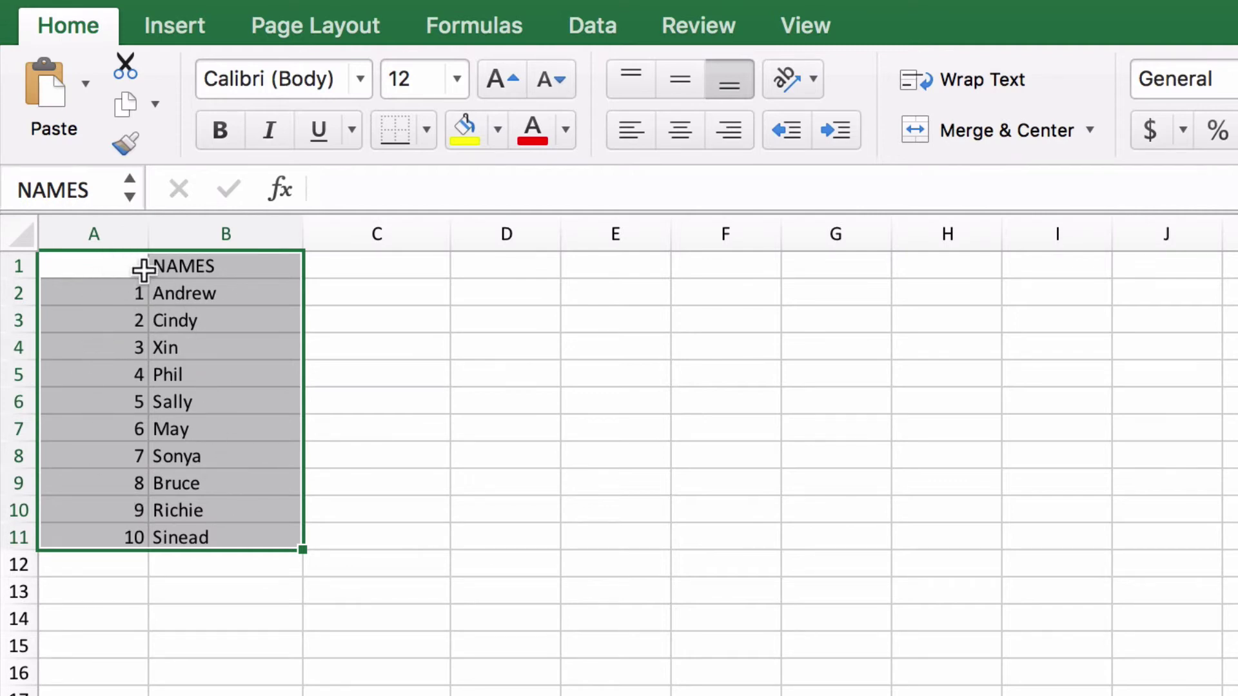
Reselect A1:B11 to verify the NAMES name, then return to the Formulas sheet.
{"action": "left_click", "coordinate": [1229, 455]}
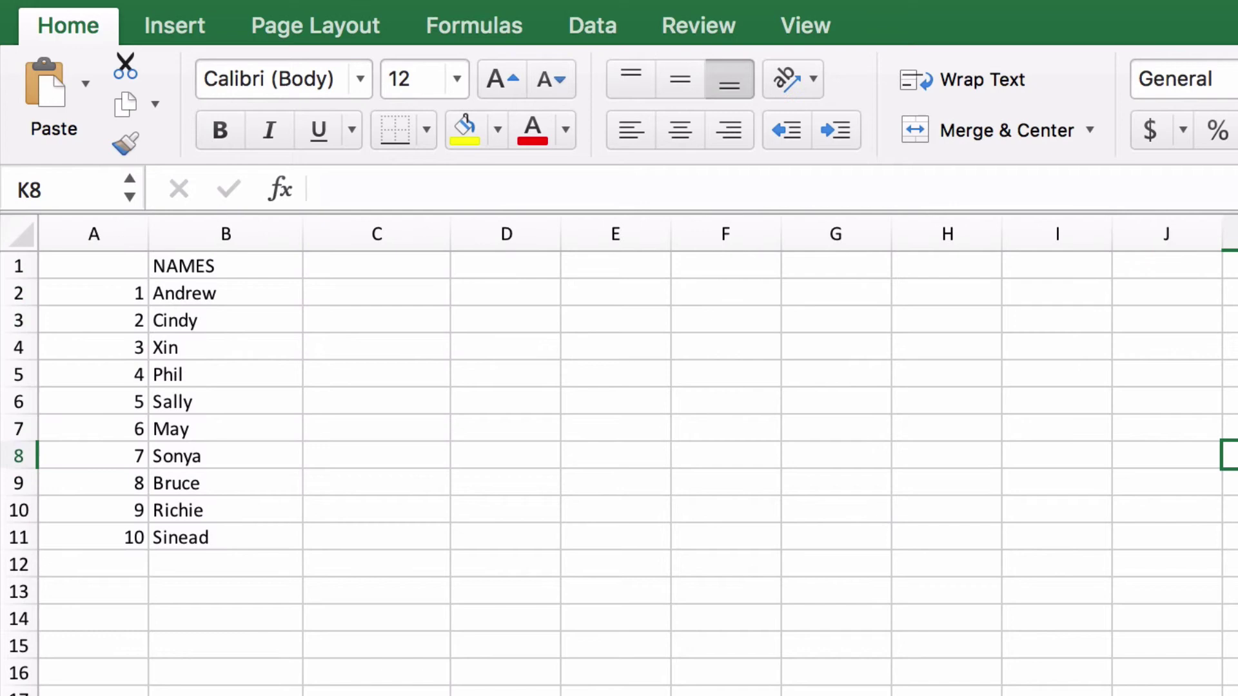
{"action": "left_click", "coordinate": [1230, 618]}
{"action": "left_click", "coordinate": [947, 695]}
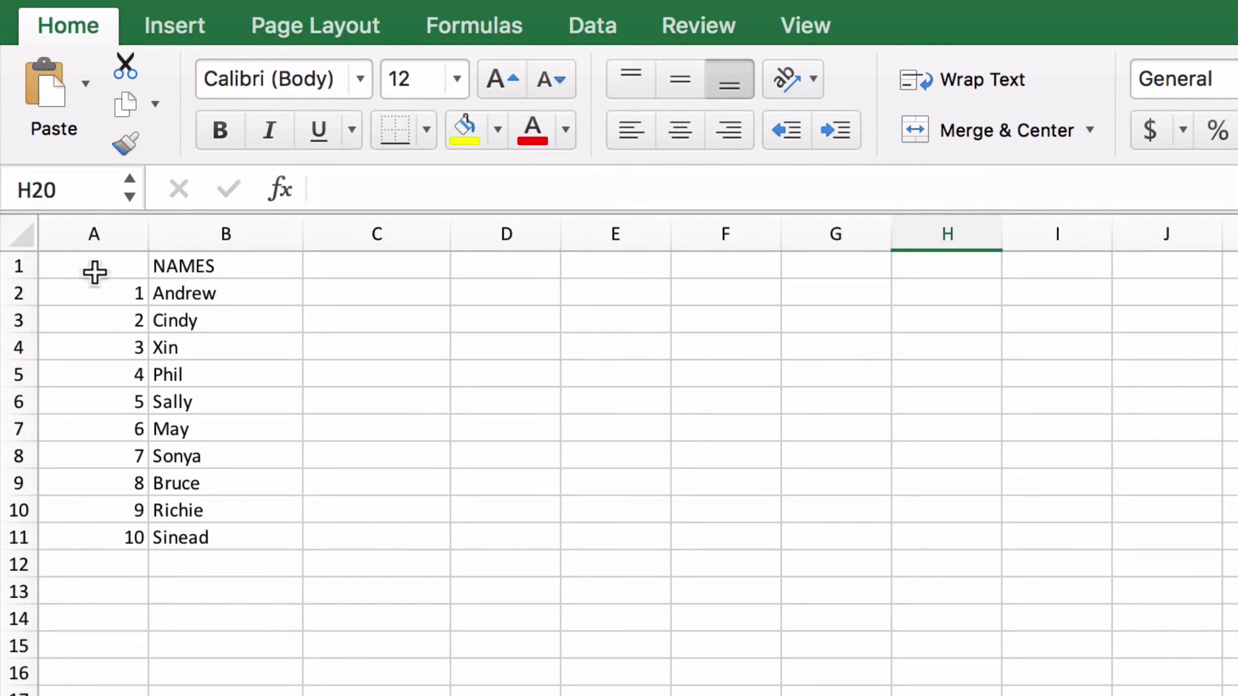
{"action": "left_click_drag", "start_coordinate": [95, 270], "coordinate": [218, 526]}
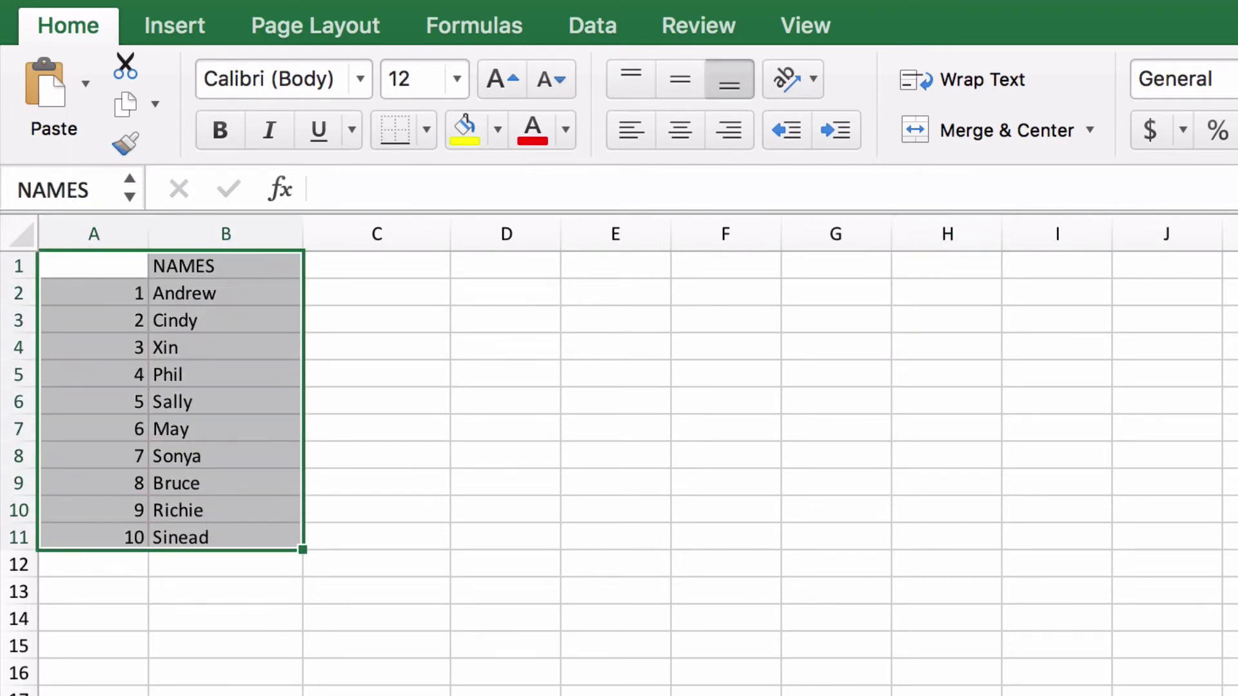
{"action": "key", "text": "ctrl+Page_Up"}
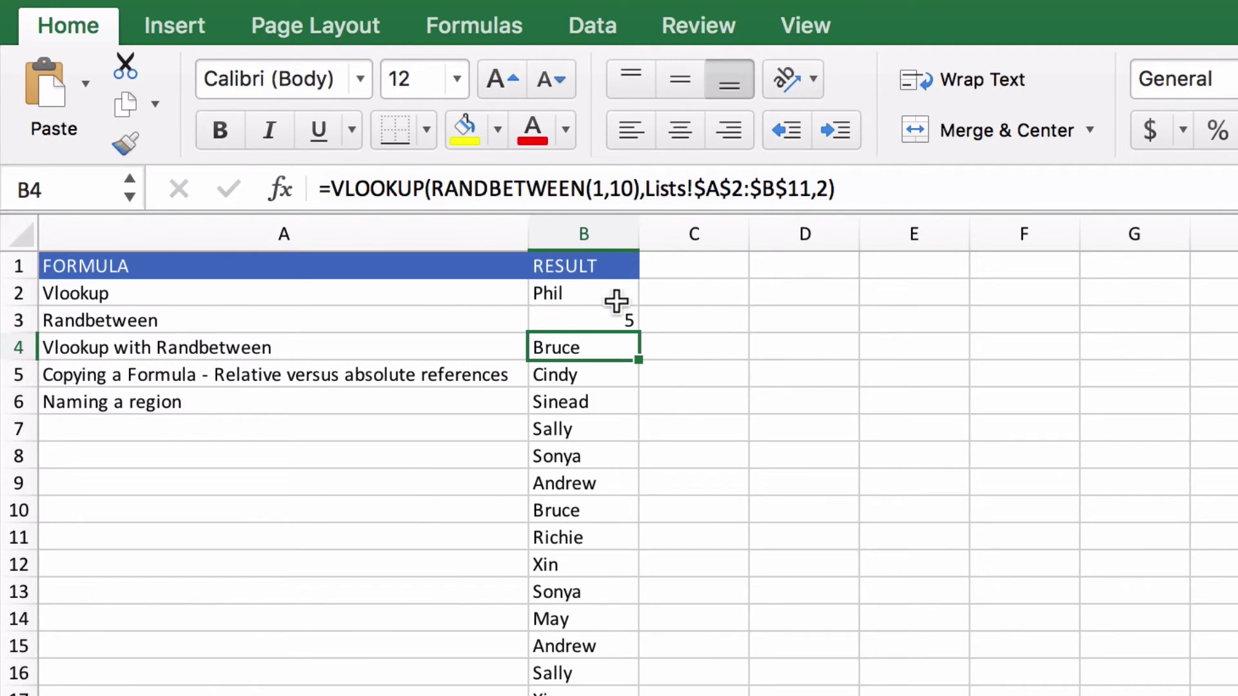
Replace Lists!$A$2:$B$11 with NAMES, giving =VLOOKUP(RANDBETWEEN(1,10),NAMES,2).
{"action": "left_click_drag", "start_coordinate": [647, 188], "coordinate": [805, 177]}
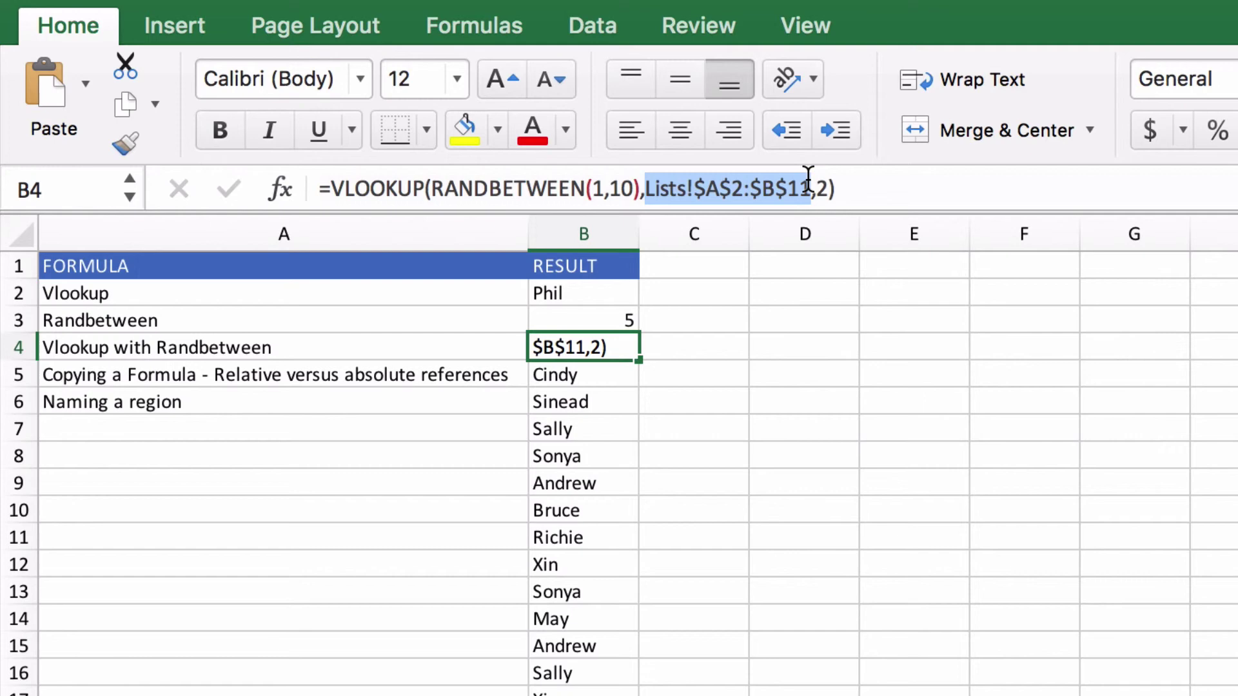
{"action": "type", "text": "NAMES"}
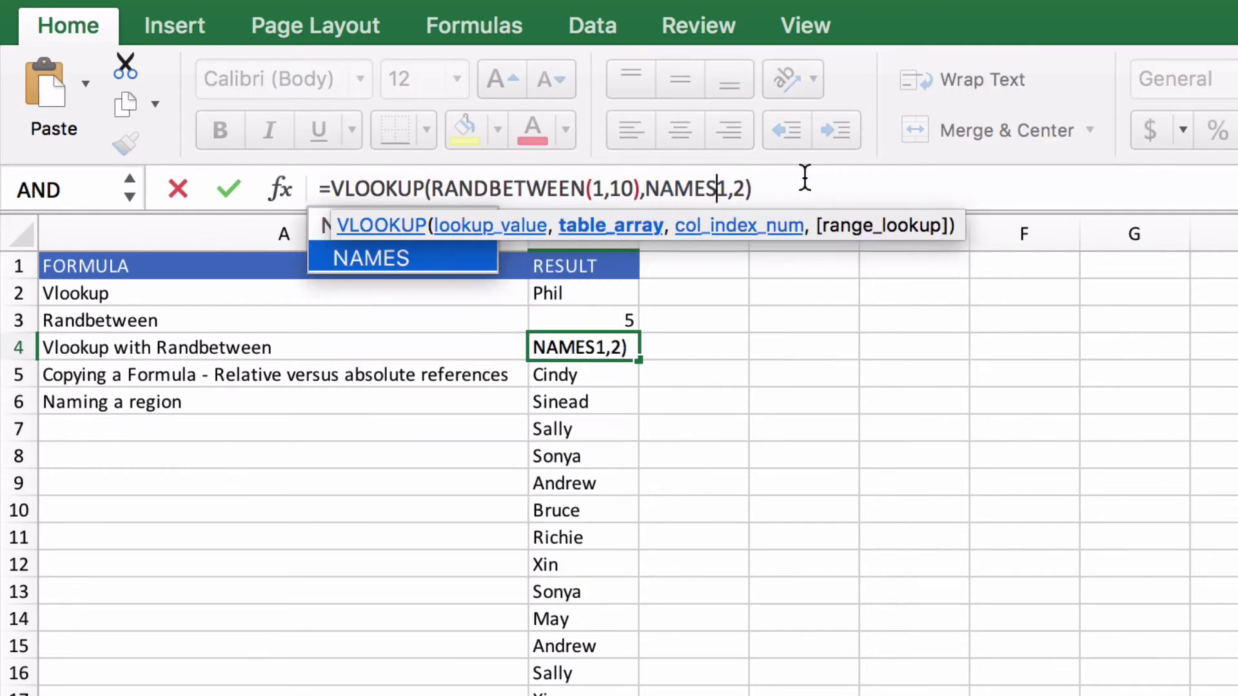
{"action": "key", "text": "shift+Right"}
{"action": "key", "text": "Delete"}
{"action": "key", "text": "Return"}
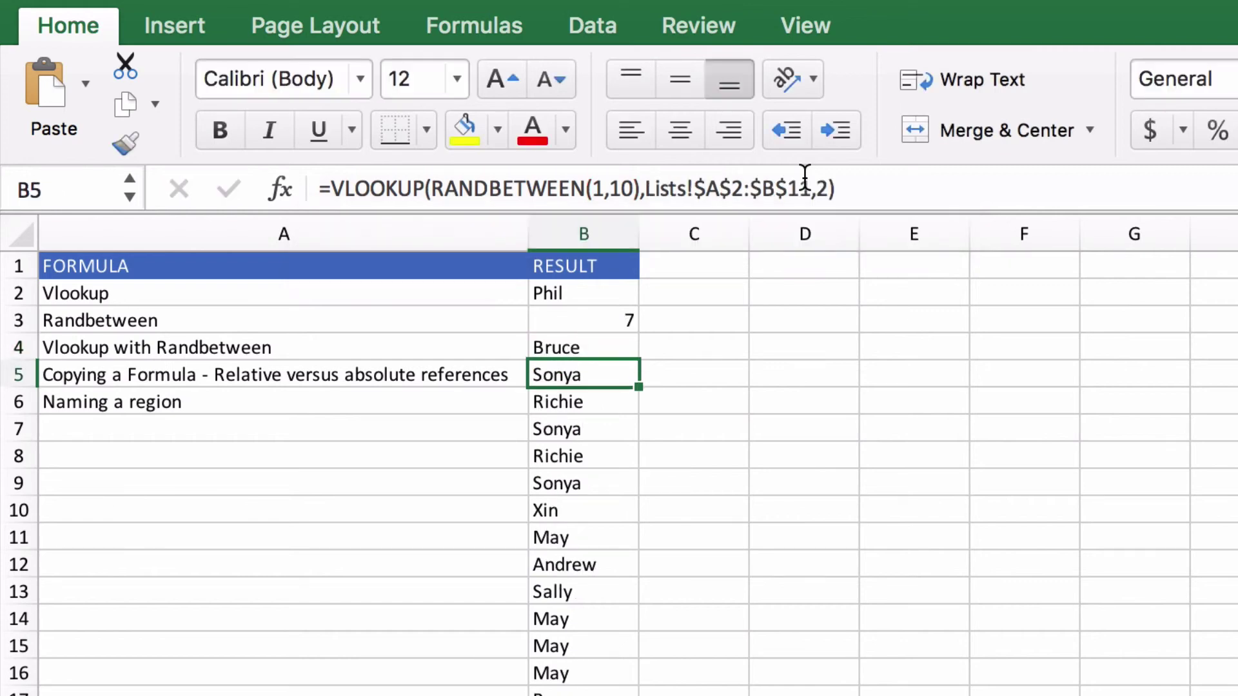
{"action": "key", "text": "Up"}
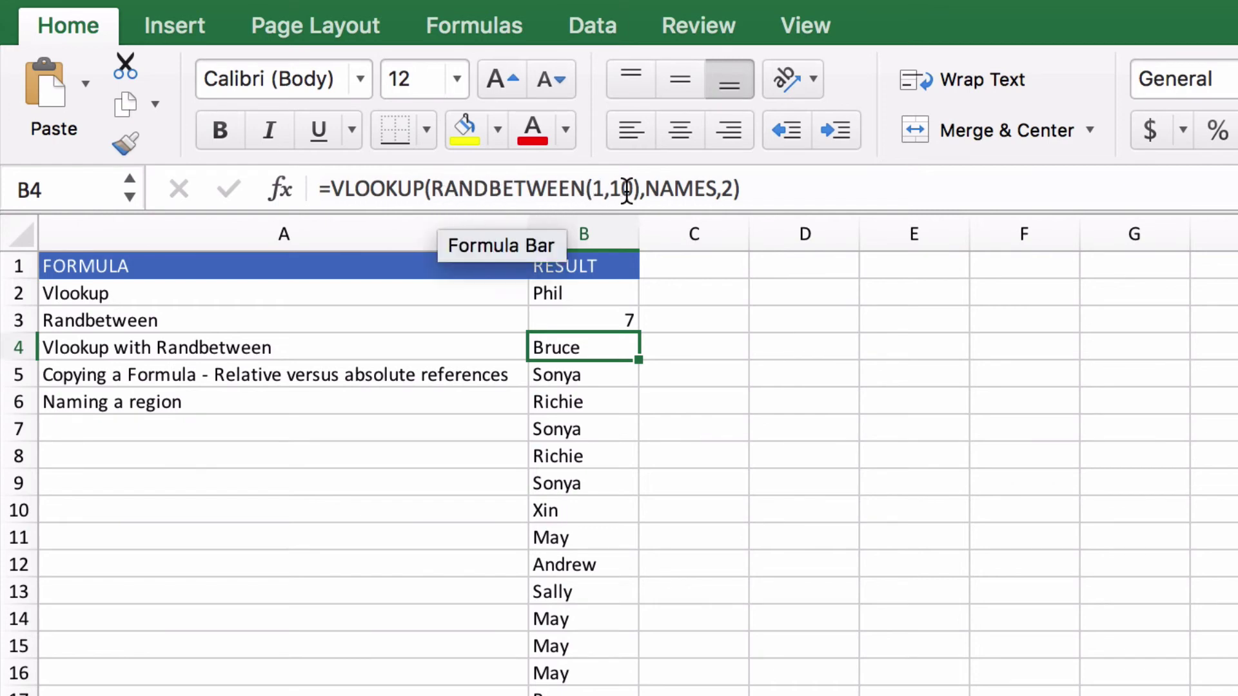
Reopen B4's formula for editing and cancel the accidental change.
{"action": "left_click", "coordinate": [685, 187]}
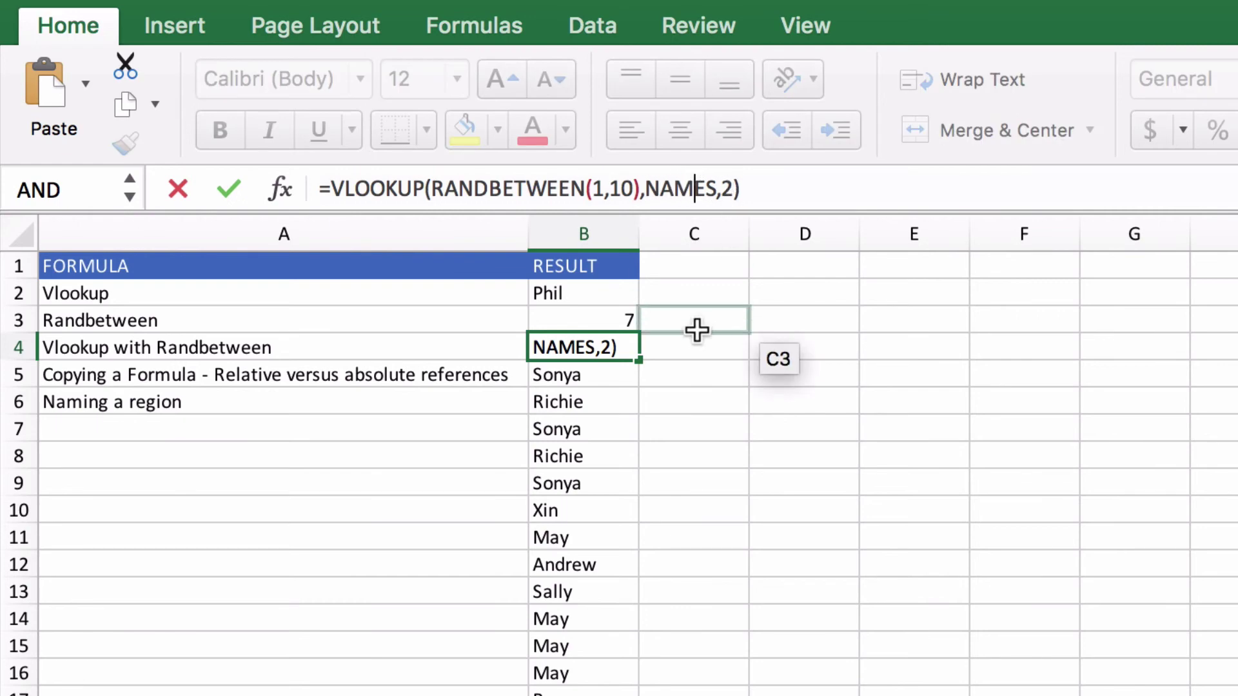
{"action": "type", "text": "`"}
{"action": "key", "text": "Escape"}
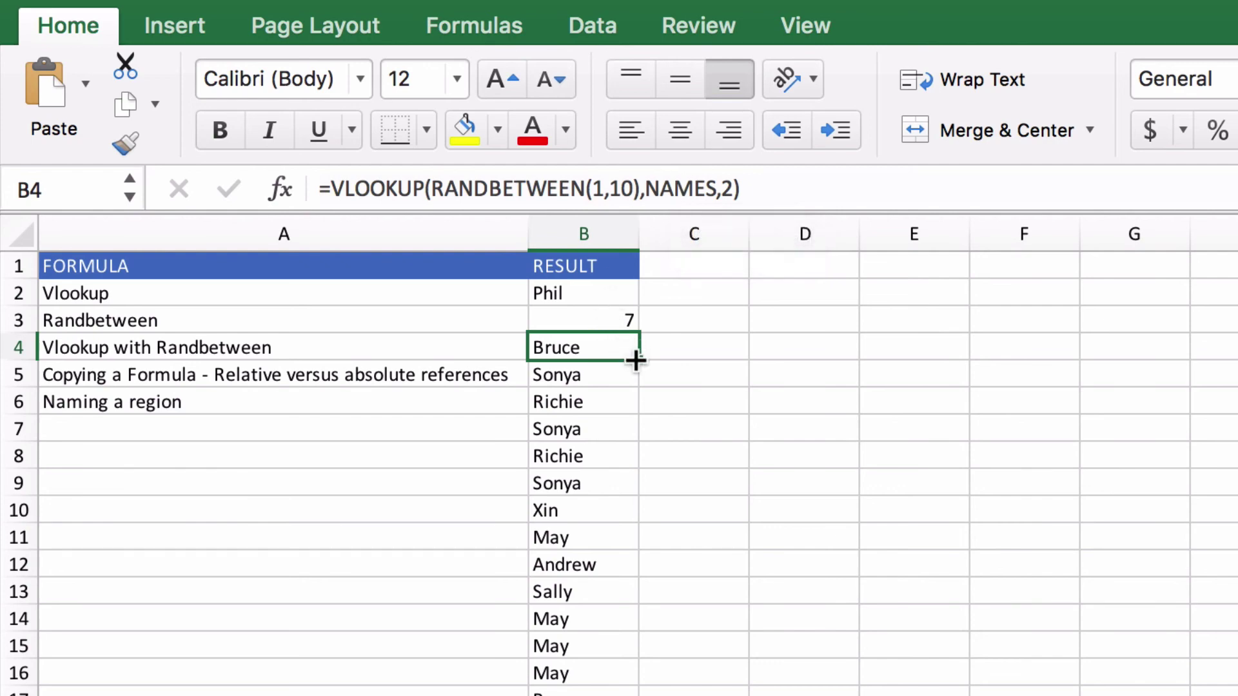
Fill B4's NAMES formula down to B17 and paste it into A1 of a new sheet.
{"action": "left_click_drag", "start_coordinate": [637, 361], "coordinate": [639, 694]}
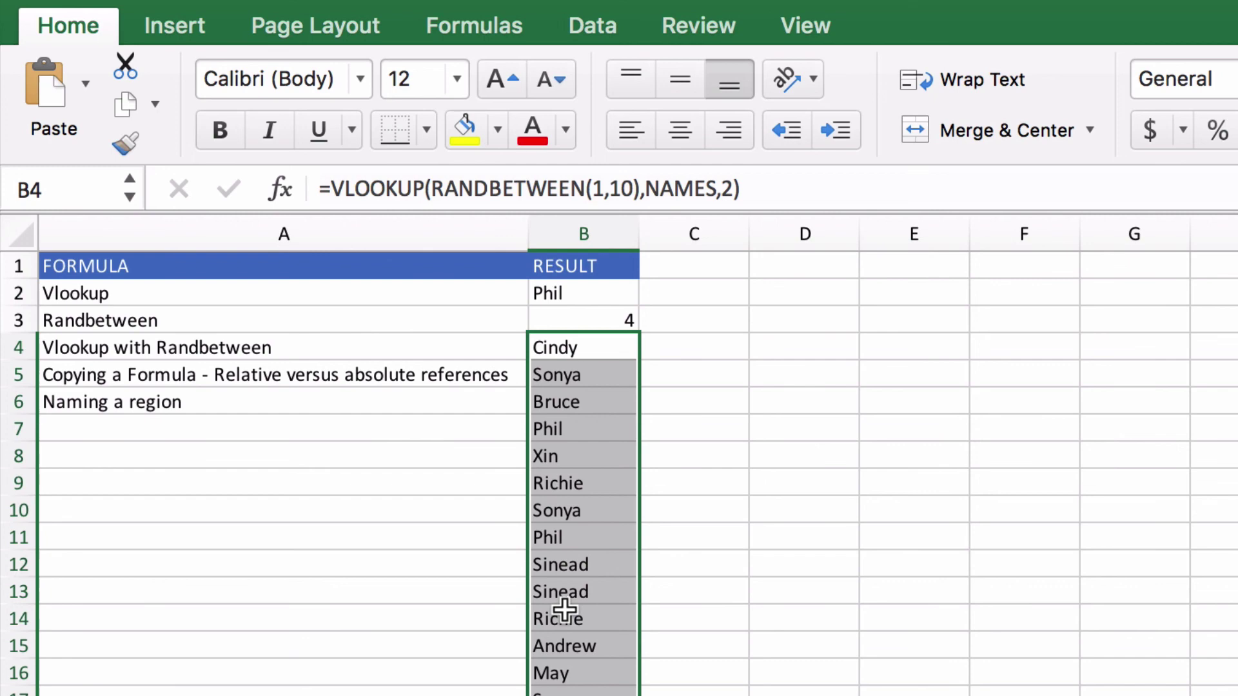
{"action": "left_click", "coordinate": [581, 351]}
{"action": "key", "text": "super+c"}
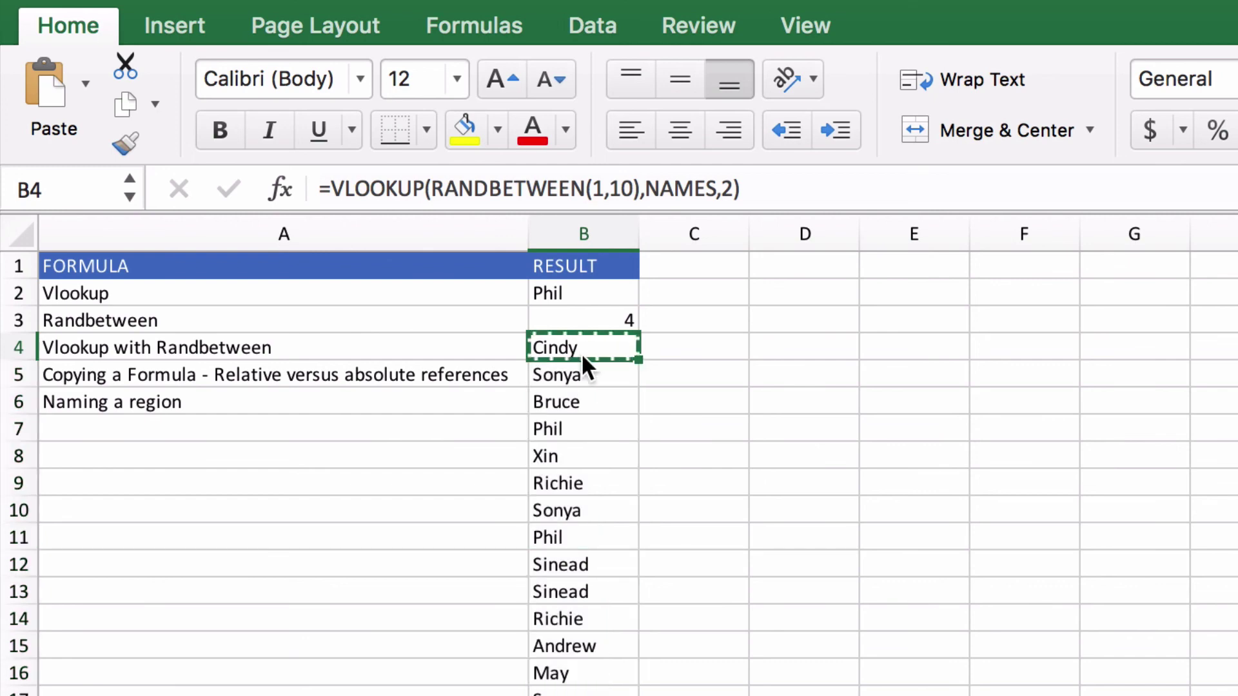
{"action": "key", "text": "shift+F11"}
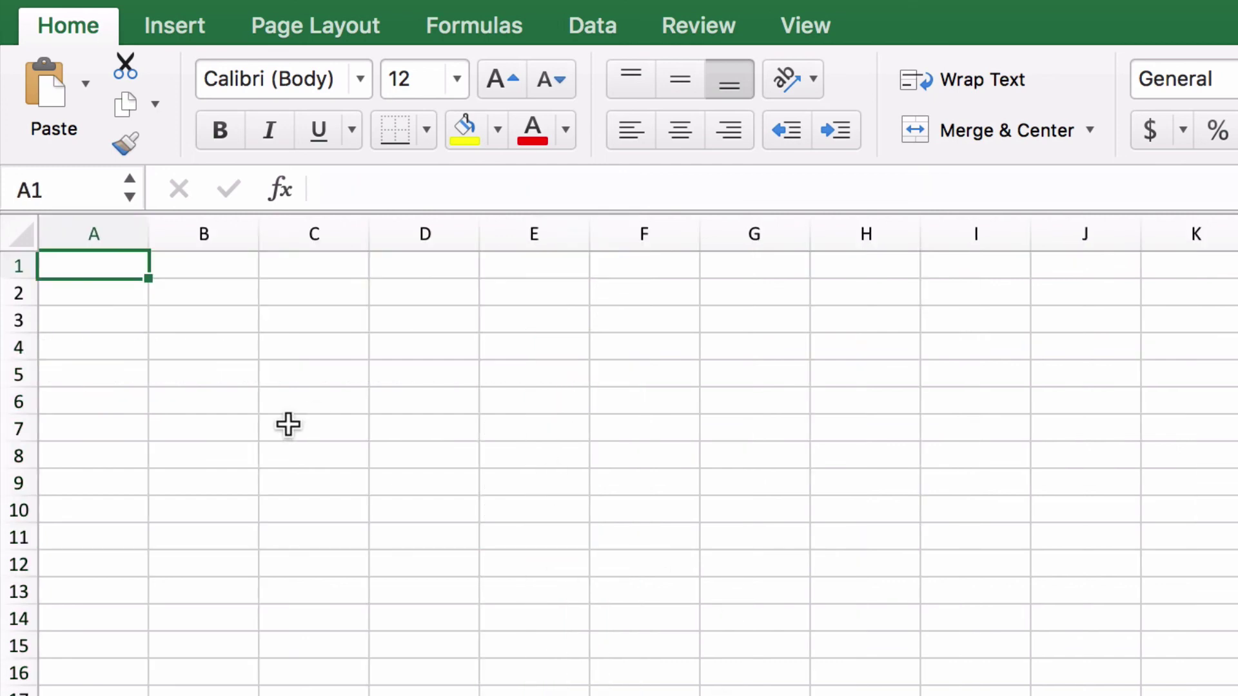
{"action": "key", "text": "super+v"}
{"action": "key", "text": "Return"}
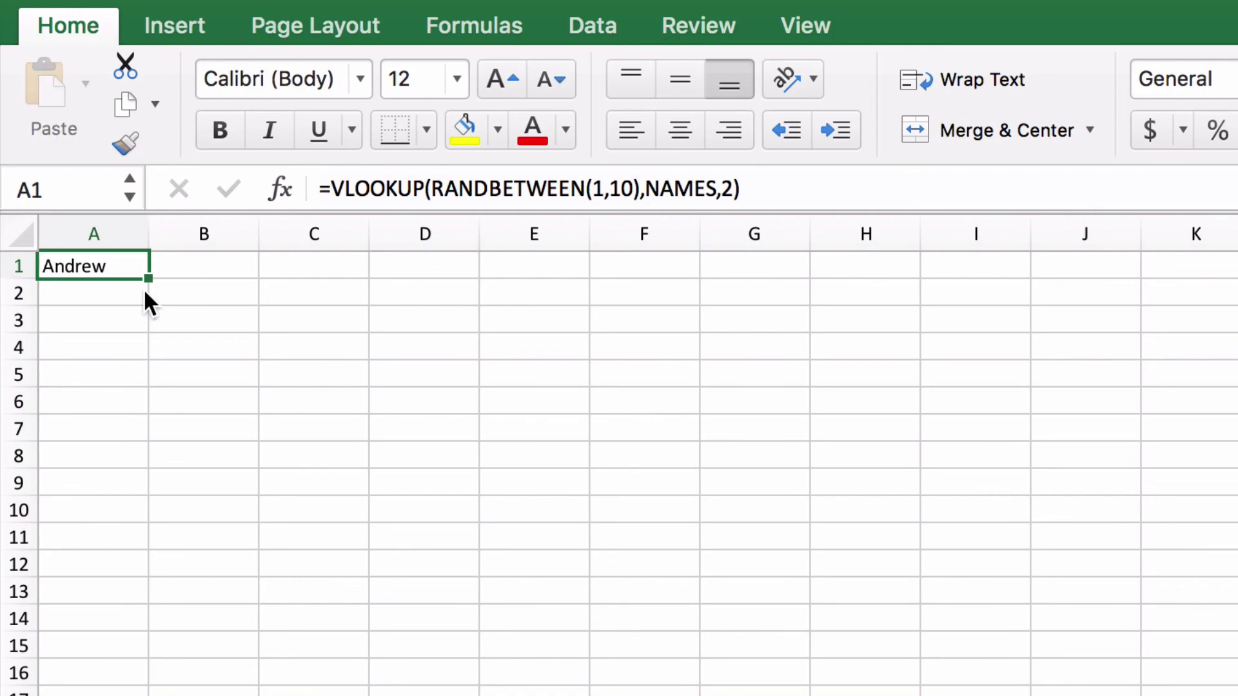